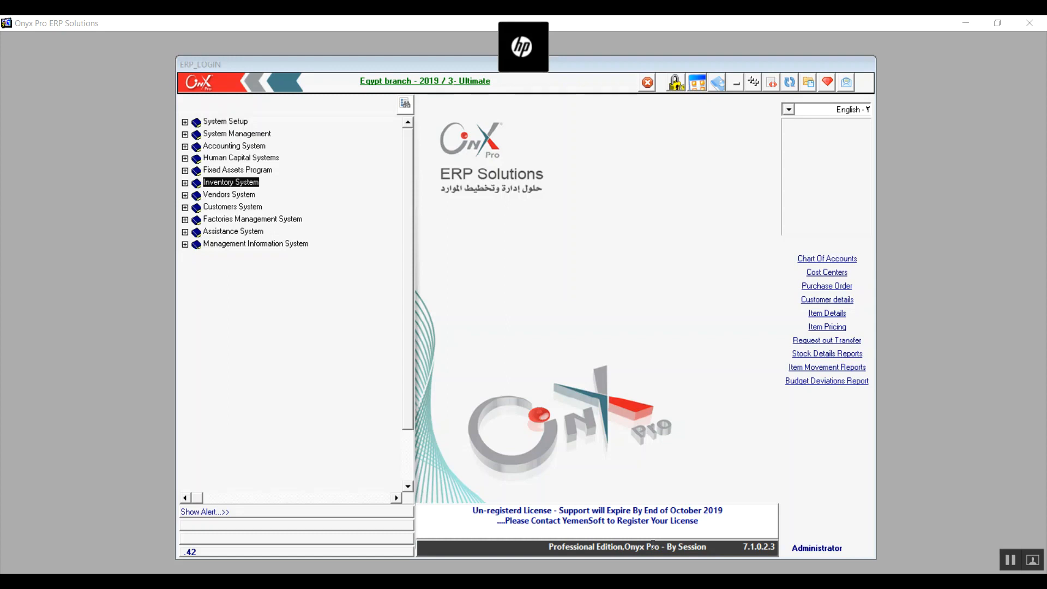
Open the Inventory Parameters screen from the setup section of the Inventory Management System.
left_click(186, 183)
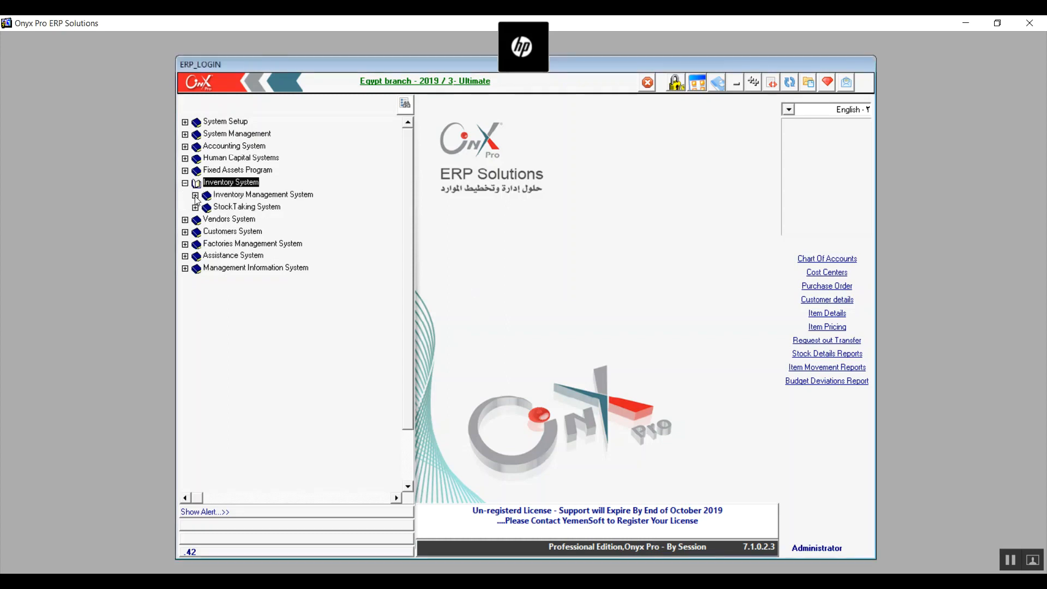
left_click(195, 195)
left_click(205, 207)
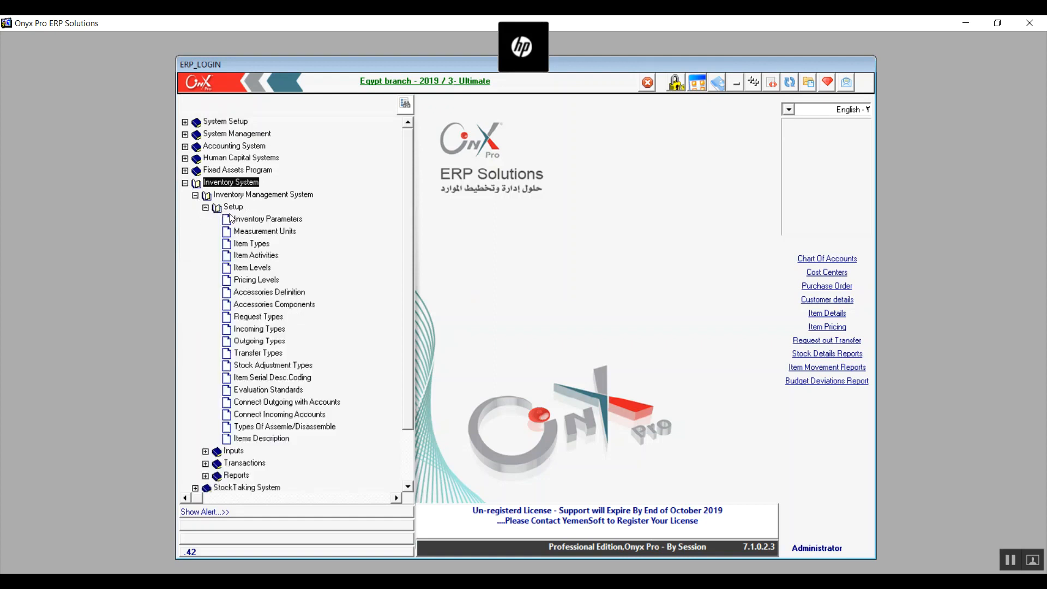
double_click(268, 219)
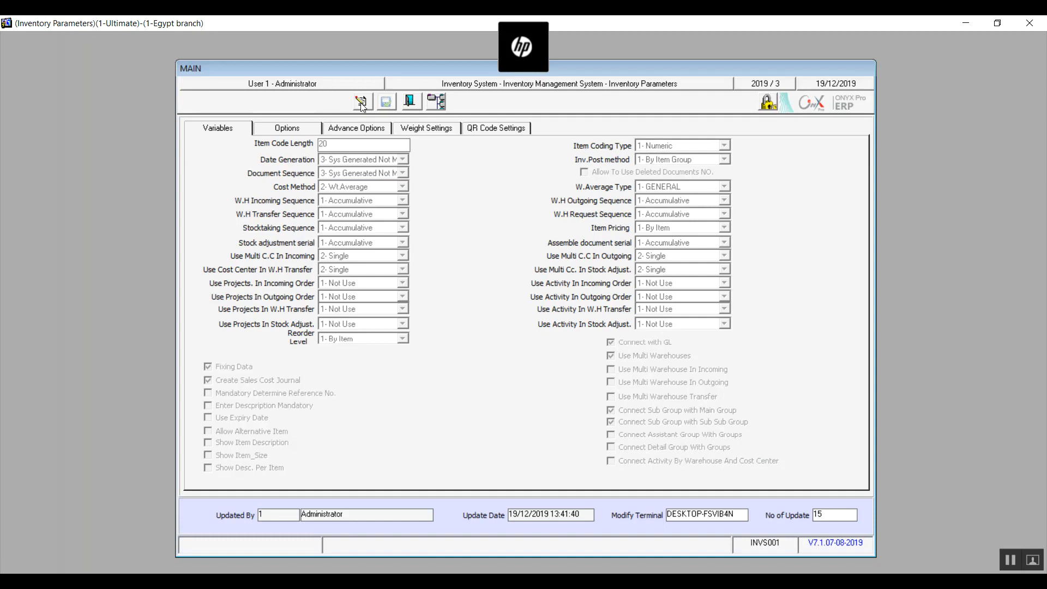
In the weight settings, set Item Code Digits to 15 and Weights Barcode Digits to 20.
left_click(444, 128)
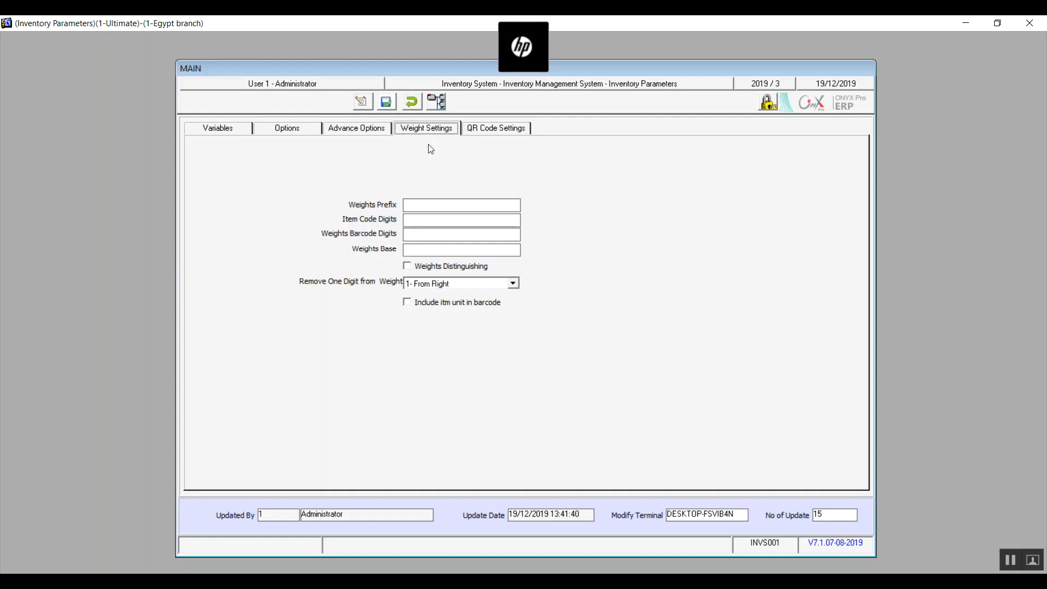
left_click(446, 203)
type("5")
key("BackSpace")
type("15")
left_click(462, 233)
type("20")
left_click(410, 272)
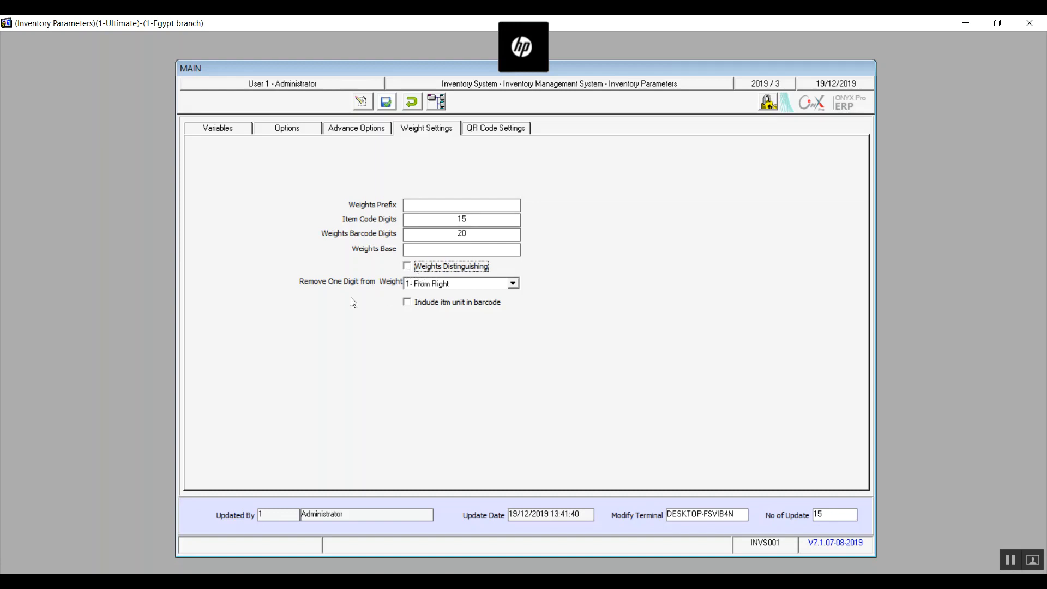
Set Remove One Digit from Weight to the blank option and enable including the item unit in the barcode.
left_click(513, 283)
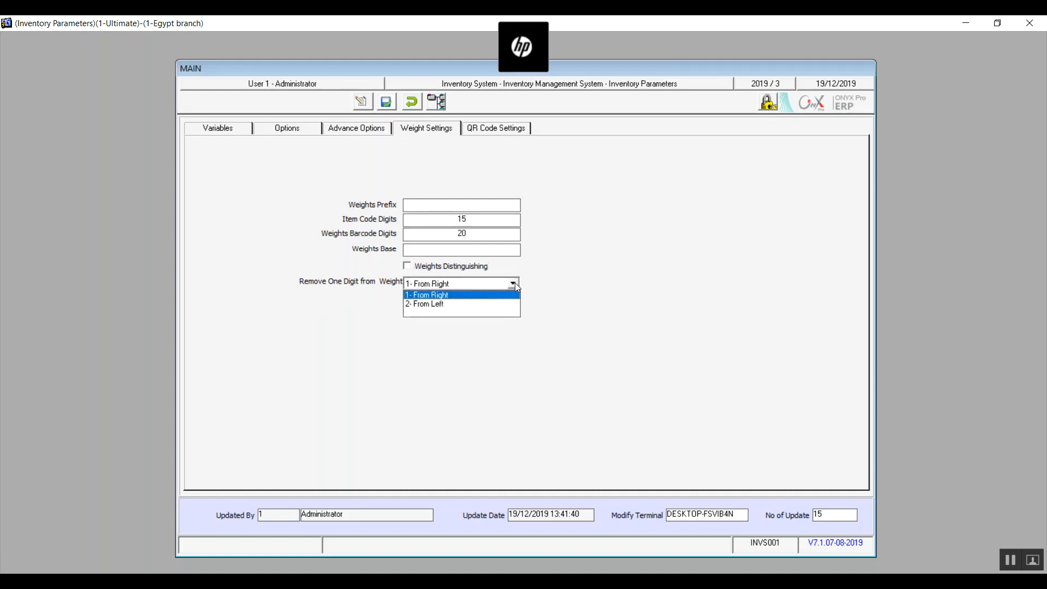
left_click(448, 313)
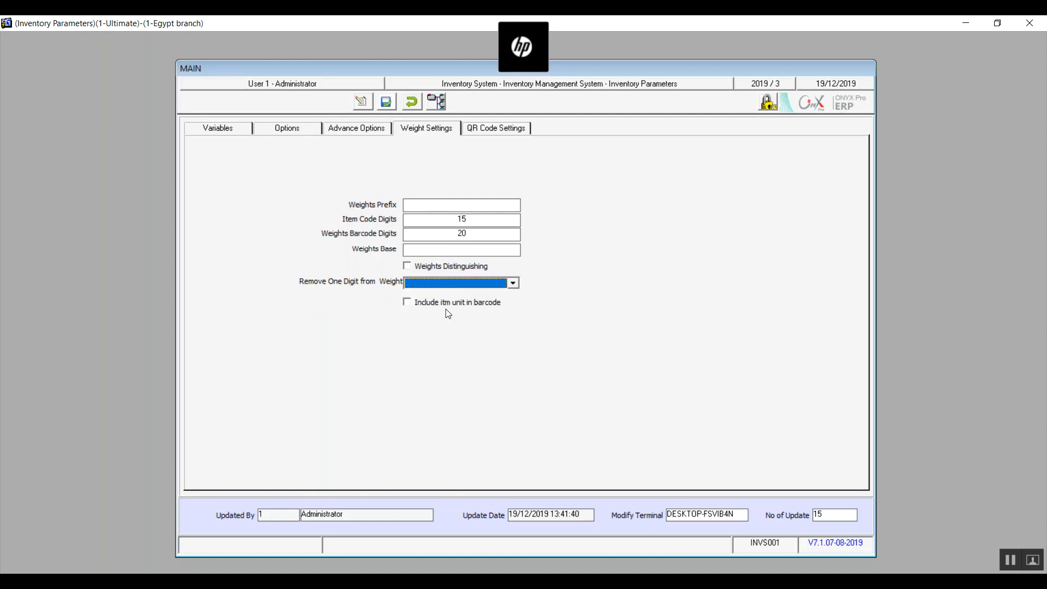
left_click(412, 306)
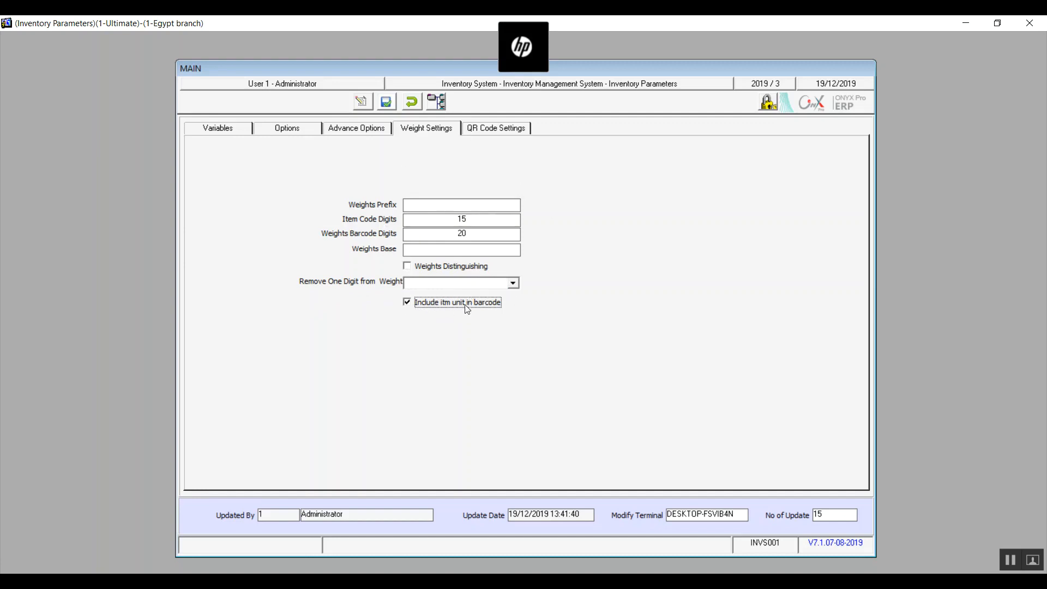
In the QR code settings, set the prefix QR code length to 5.
left_click(504, 129)
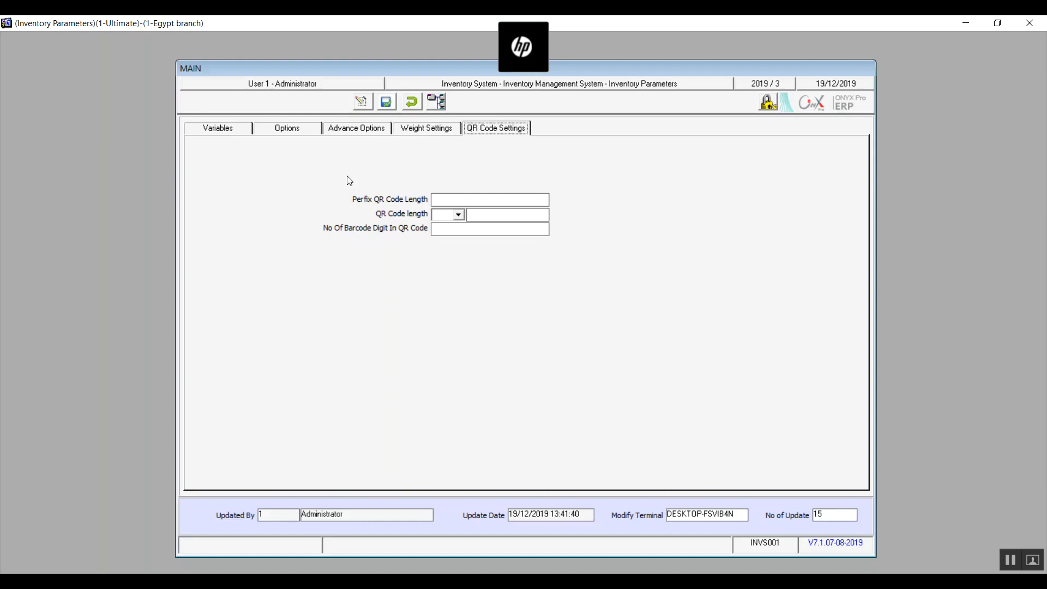
left_click(467, 200)
type("5")
Define the QR code length condition as less than (<) 7.
left_click(457, 215)
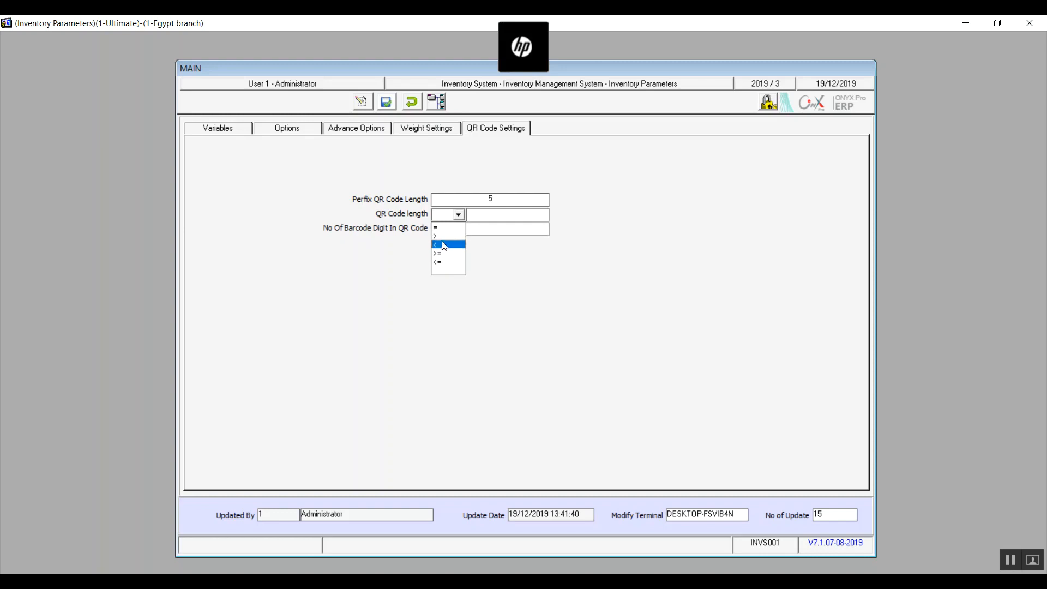
left_click(450, 271)
left_click(473, 217)
left_click(458, 215)
left_click(486, 219)
left_click(458, 215)
left_click(448, 246)
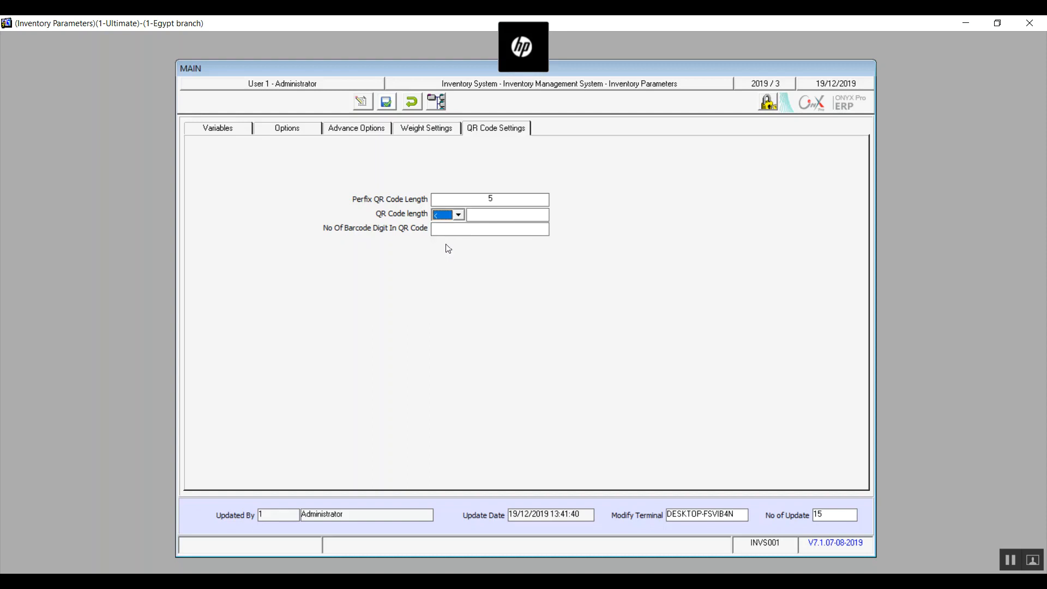
left_click(485, 215)
left_click(458, 214)
left_click(446, 245)
left_click(492, 214)
type("7")
Set the number of barcode digits in the QR code to 7, then save and close the inventory parameters.
left_click(451, 231)
type("5")
key("BackSpace")
type("7")
left_click(391, 105)
left_click(503, 127)
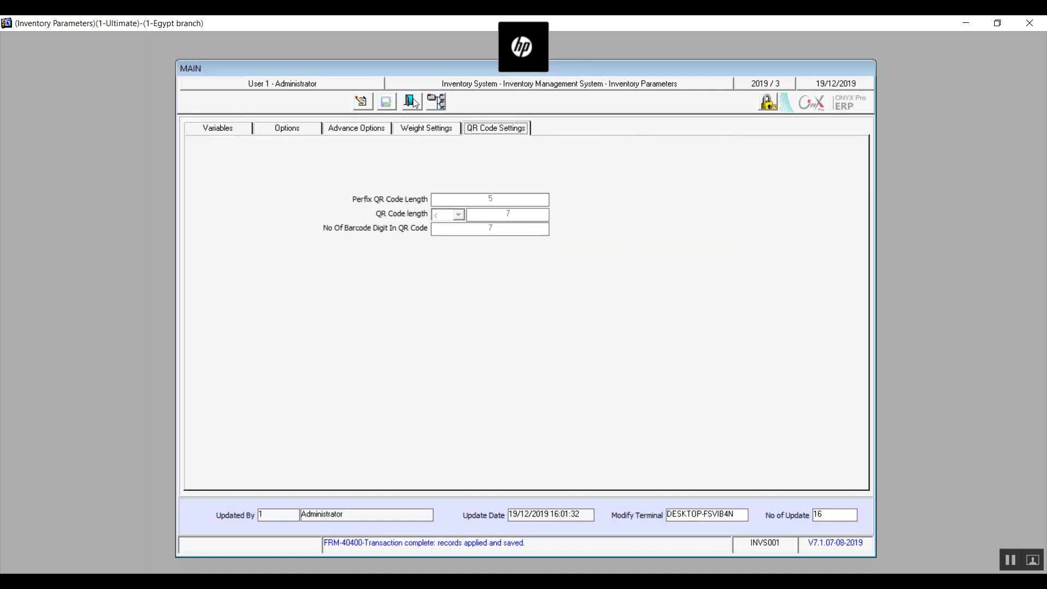
left_click(412, 102)
Add a new measurement unit with code 1 and the name LETTER.
left_click(276, 233)
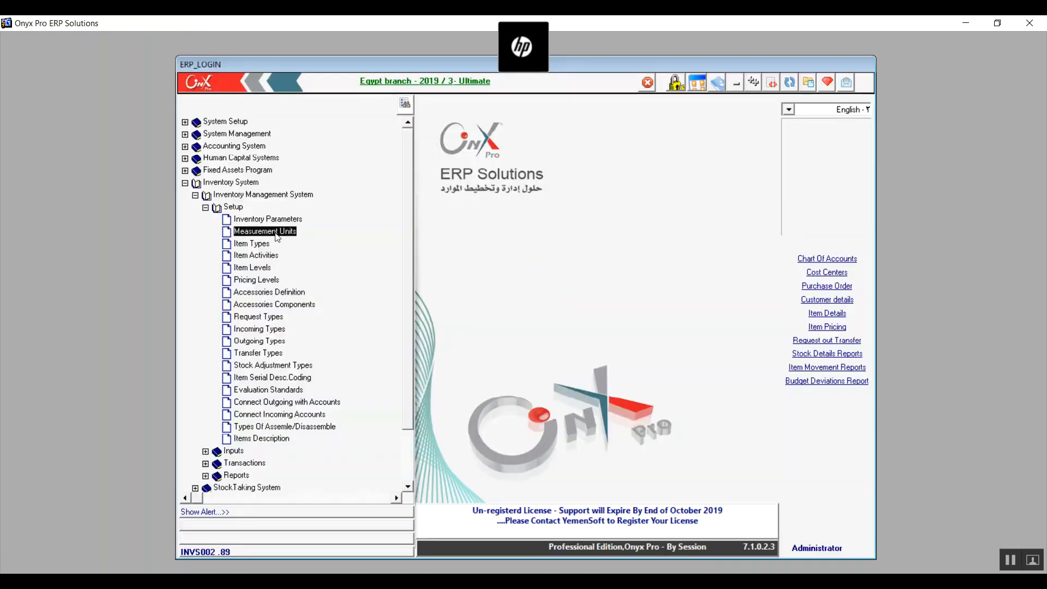
double_click(277, 233)
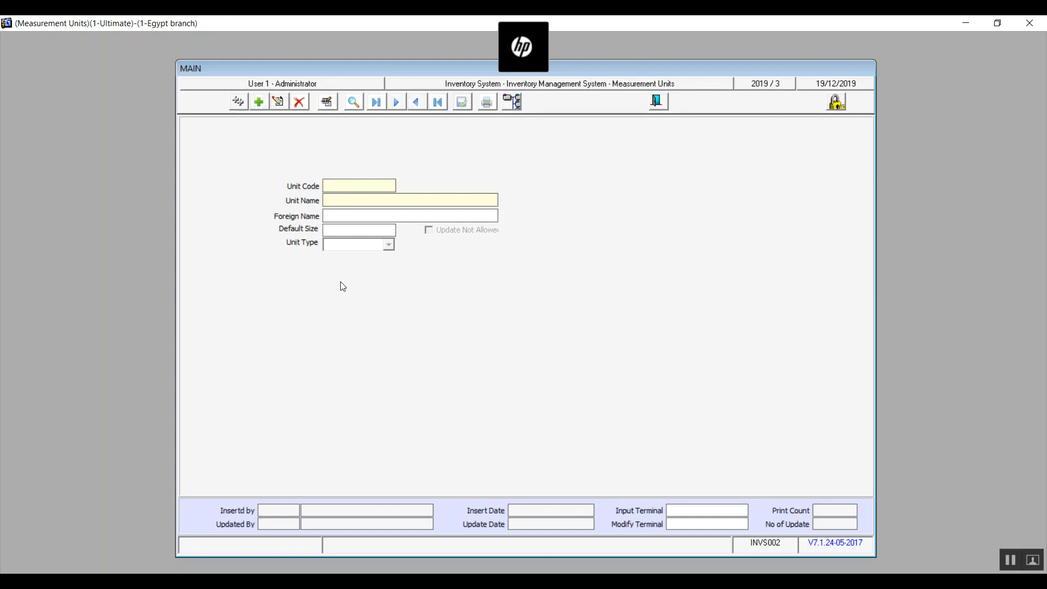
left_click(260, 103)
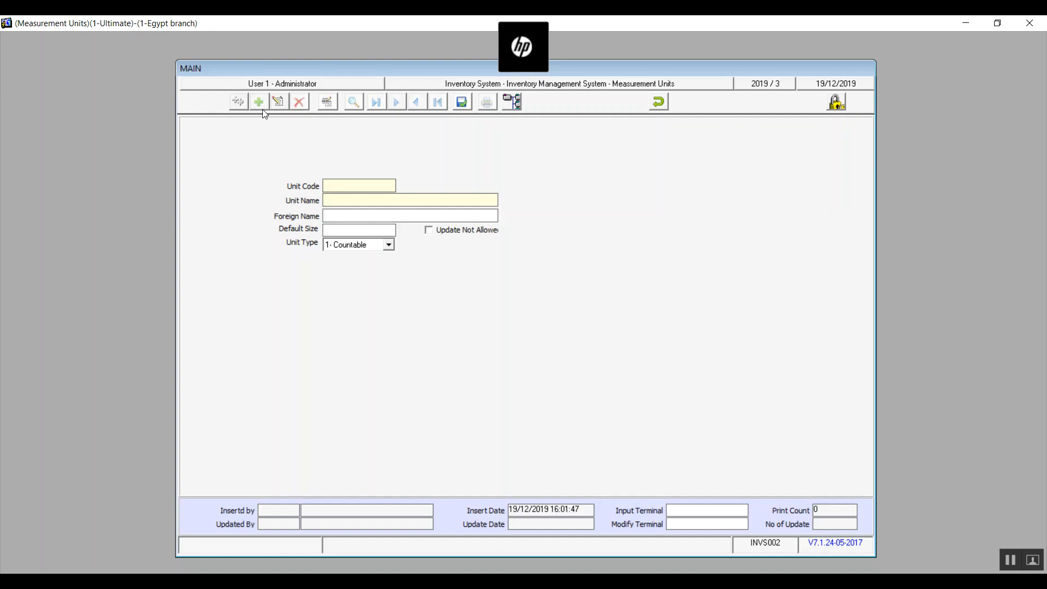
type("1")
type("LETTER")
type("S")
key("BackSpace")
Set the unit type to 2- Measure with classification 4- Lenght, and connect it with numerical units.
left_click(389, 245)
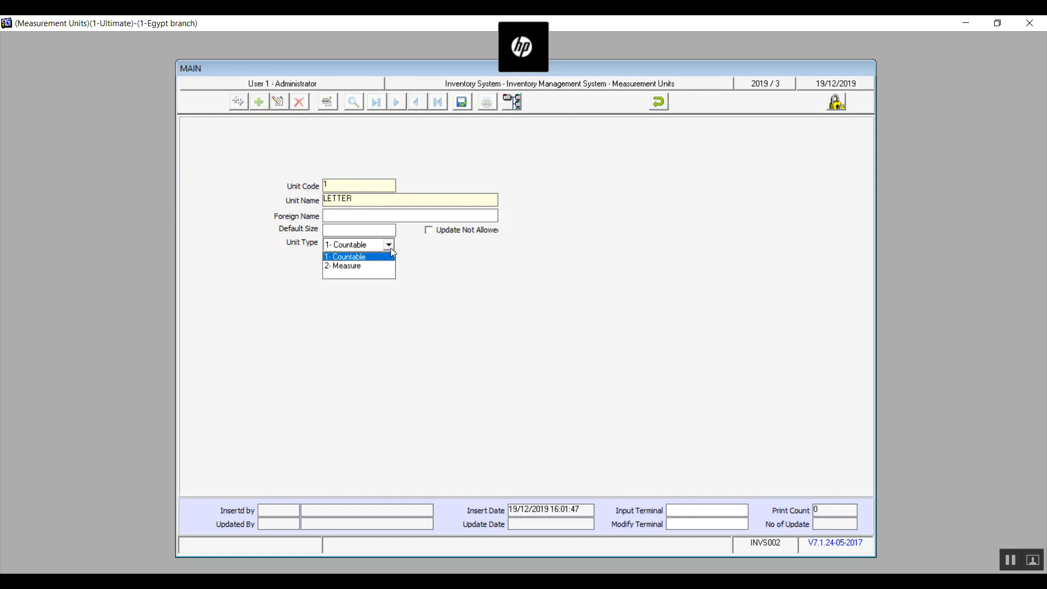
left_click(360, 267)
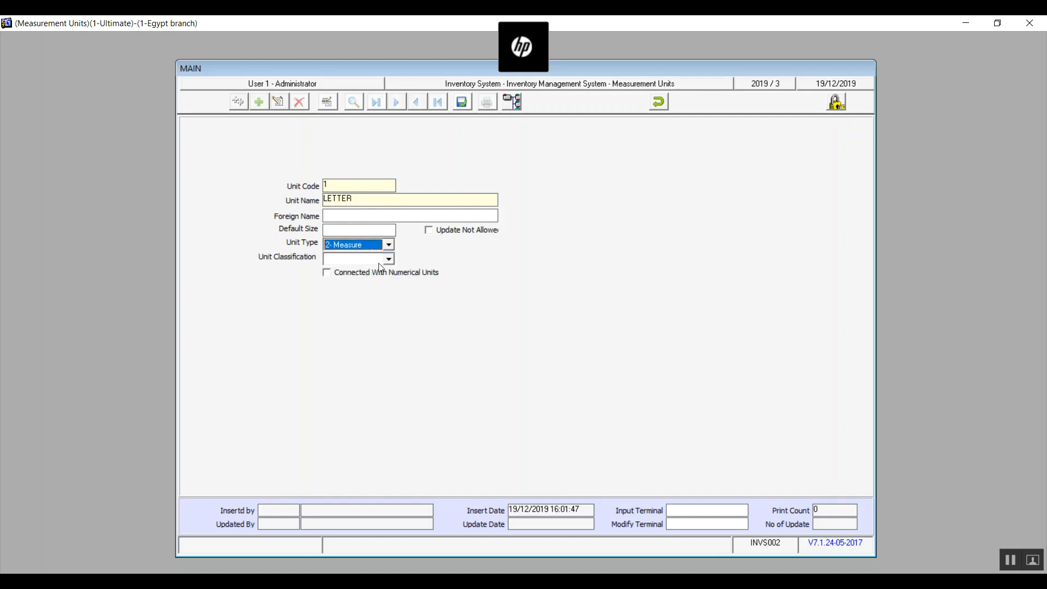
left_click(389, 260)
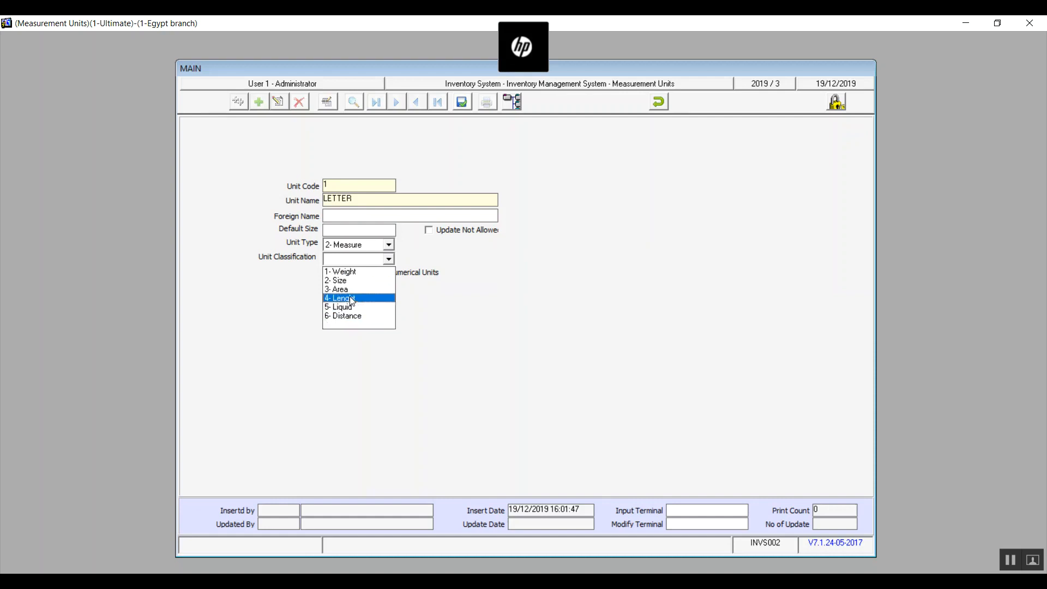
left_click(352, 301)
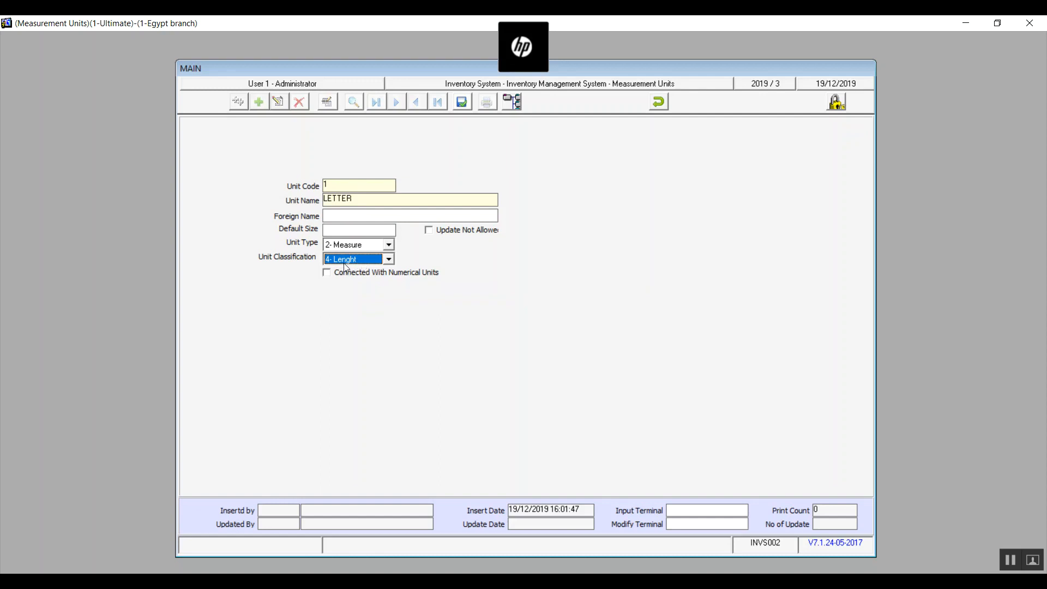
left_click(328, 275)
Enter default size 1 and foreign name LETTER for the unit, then save it and close Measurement Units.
left_click(338, 229)
type("1")
left_click(356, 199)
type("LETTER")
left_click(463, 103)
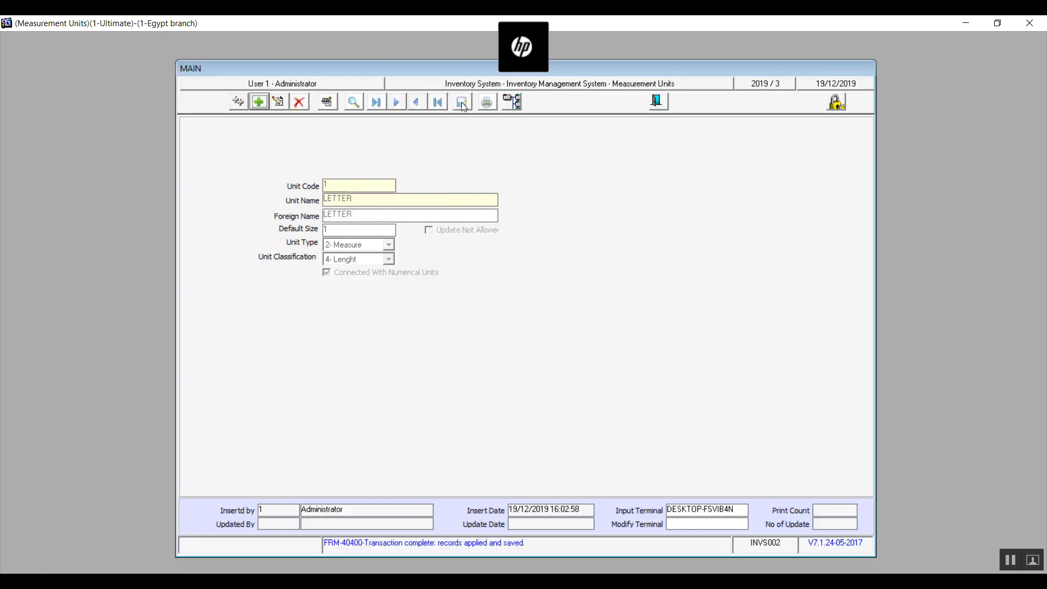
left_click(662, 100)
Open Item Types and start a new item type record with code 1, leaving its name empty.
left_click(259, 245)
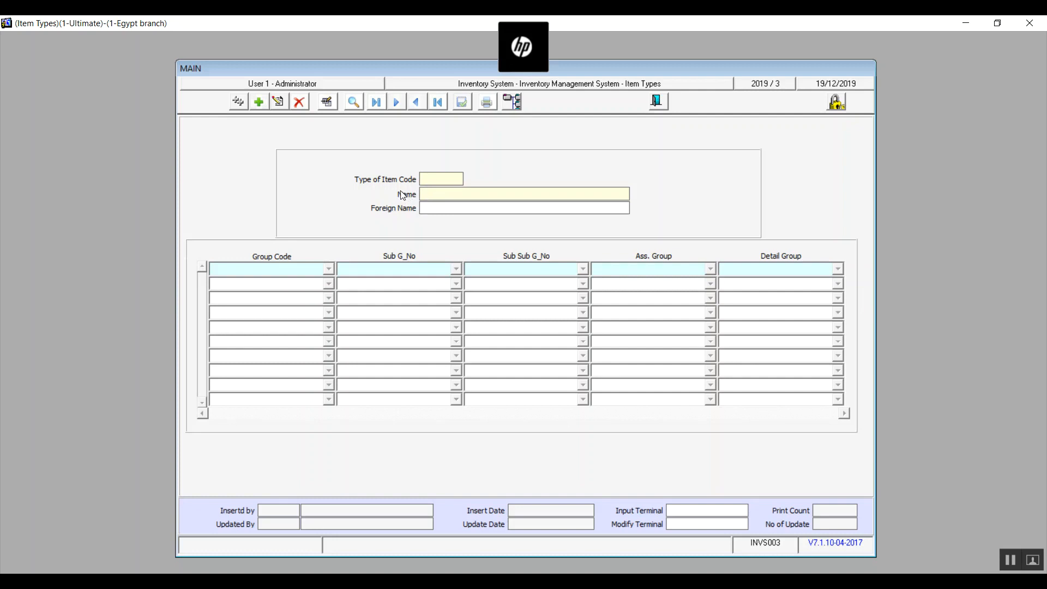
left_click(259, 102)
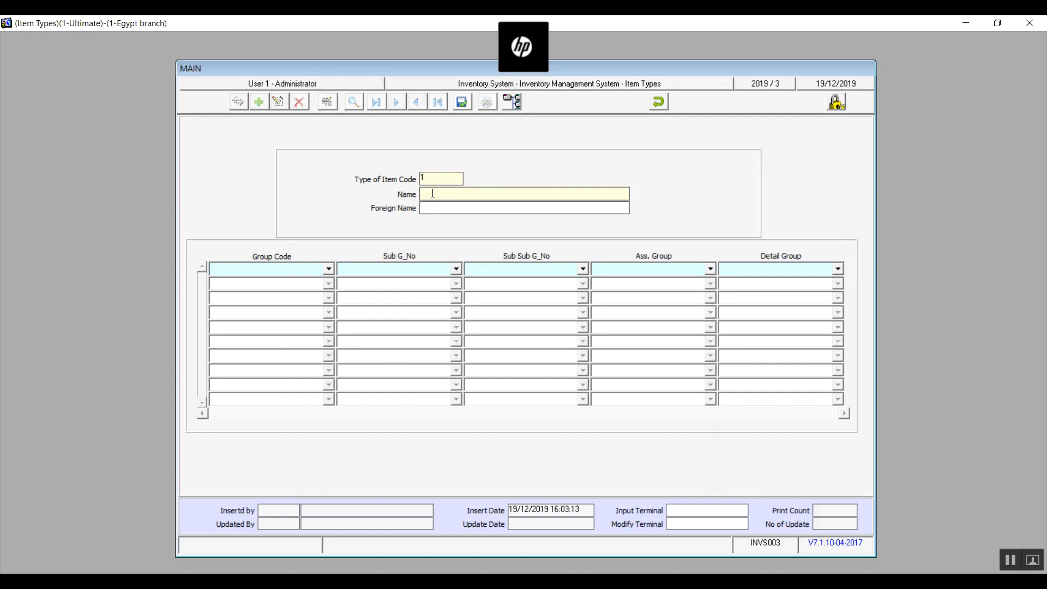
type("asset")
key("BackSpace")
key("BackSpace")
key("BackSpace")
key("BackSpace")
key("BackSpace")
Check the choices offered for the main, sub, sub-sub, assistant and detail groups in the first row.
left_click(330, 269)
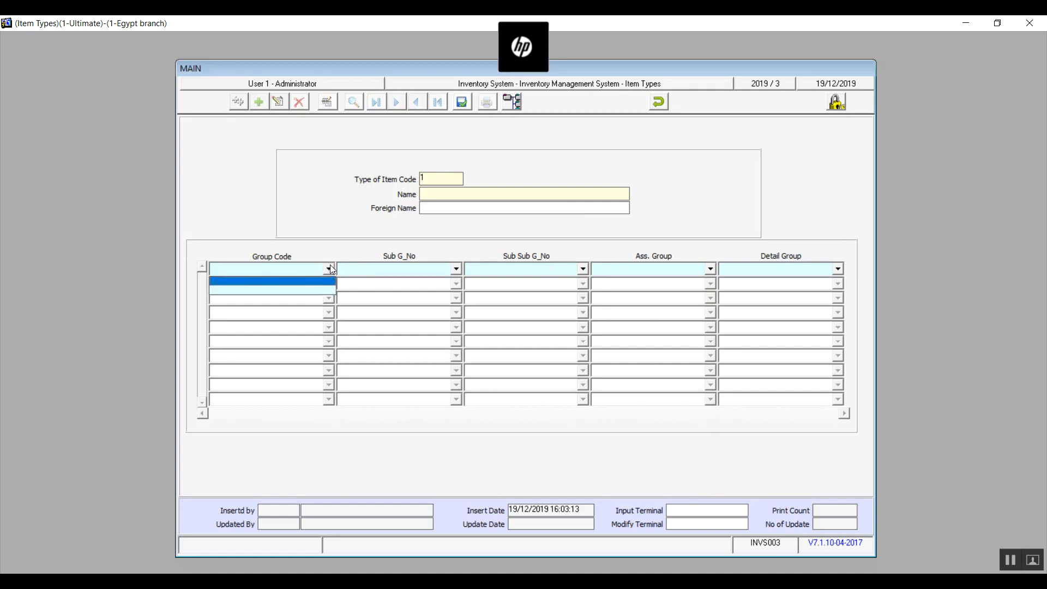
left_click(457, 270)
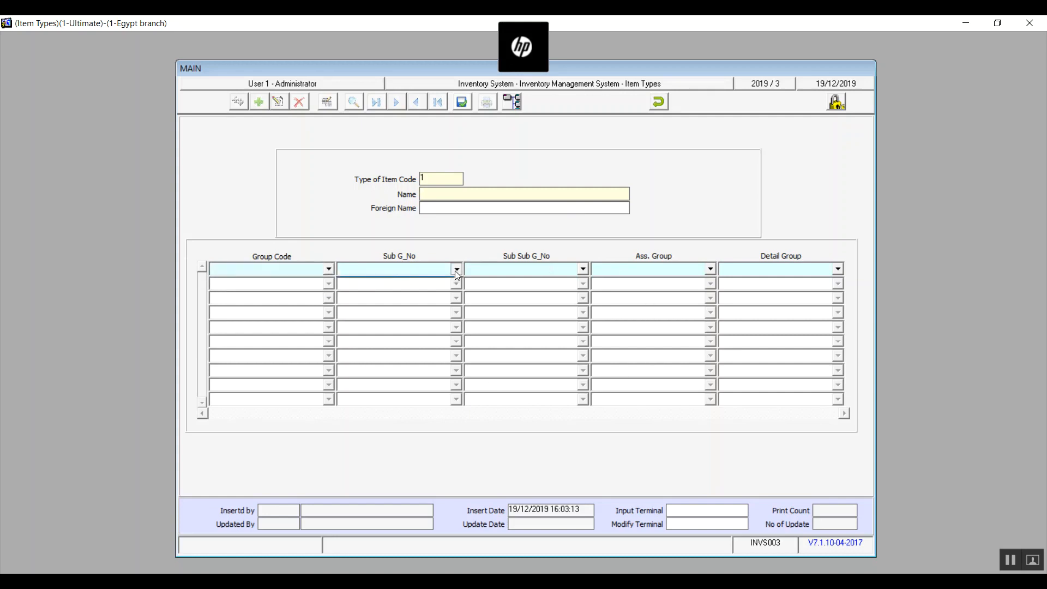
left_click(456, 269)
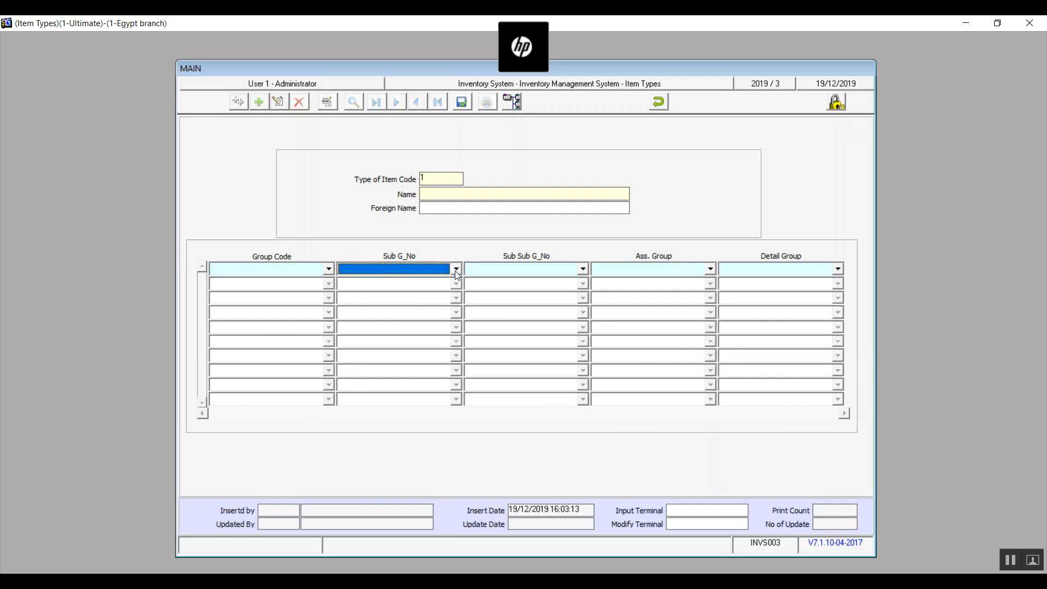
left_click(584, 269)
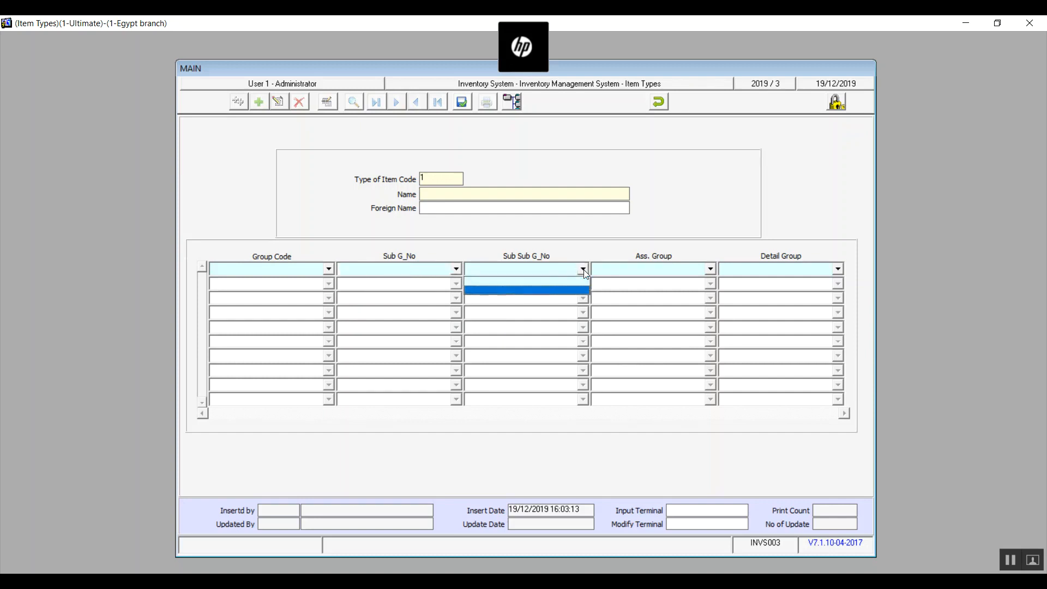
left_click(711, 270)
left_click(836, 269)
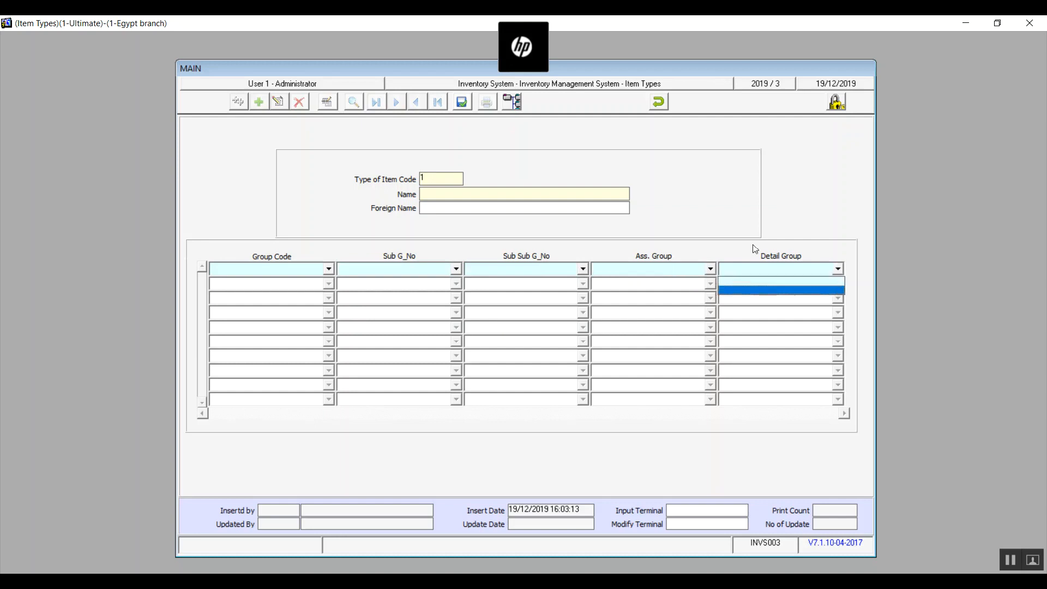
Cancel the new item type record and close the Item Types screen.
left_click(651, 109)
left_click(651, 109)
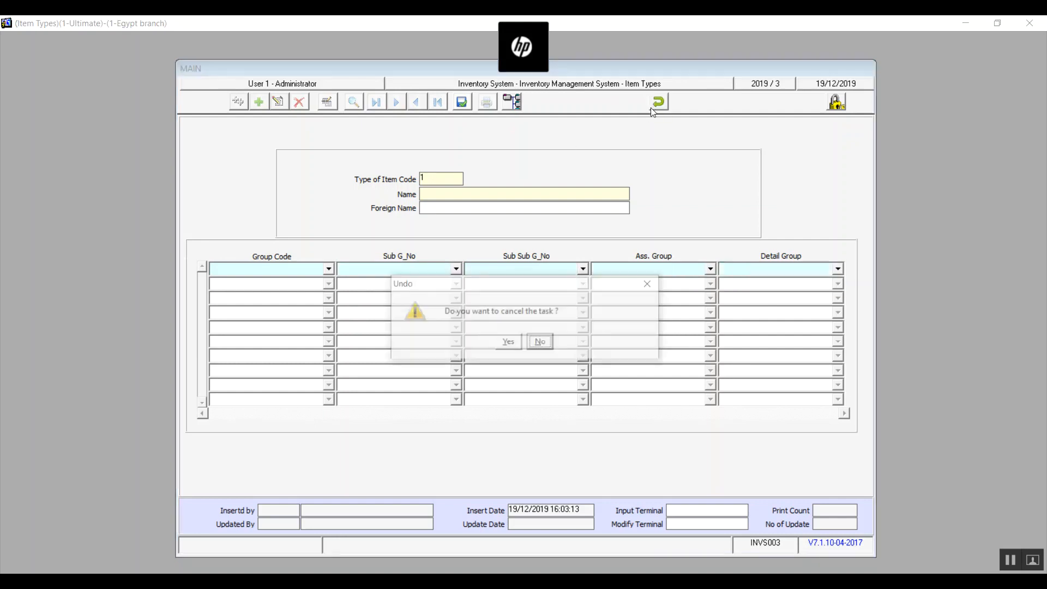
left_click(508, 342)
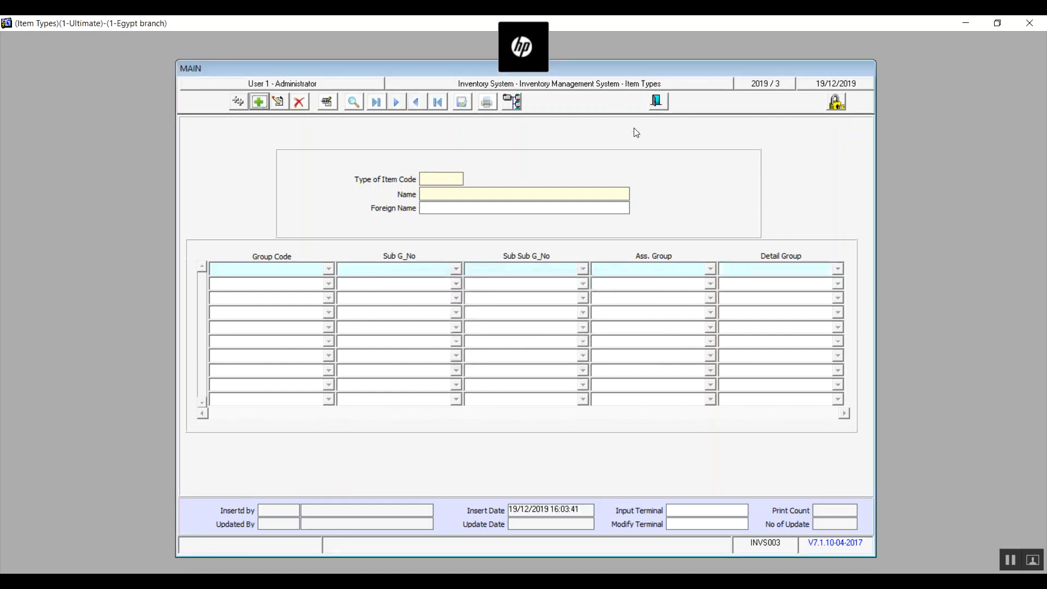
left_click(654, 103)
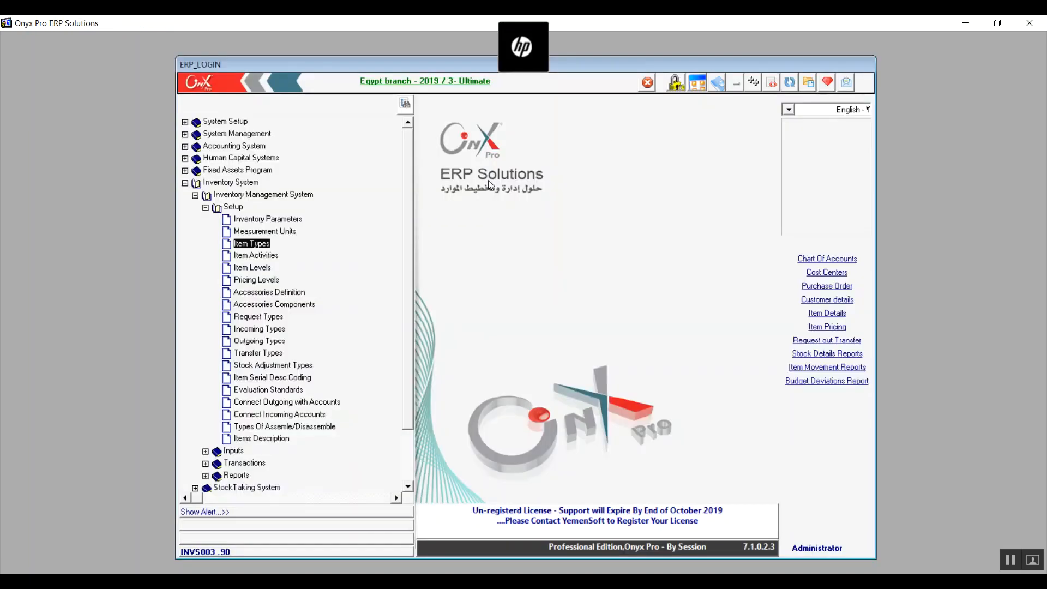
Start a new record in Item Activities, then discard it and close the screen.
left_click(251, 256)
double_click(250, 257)
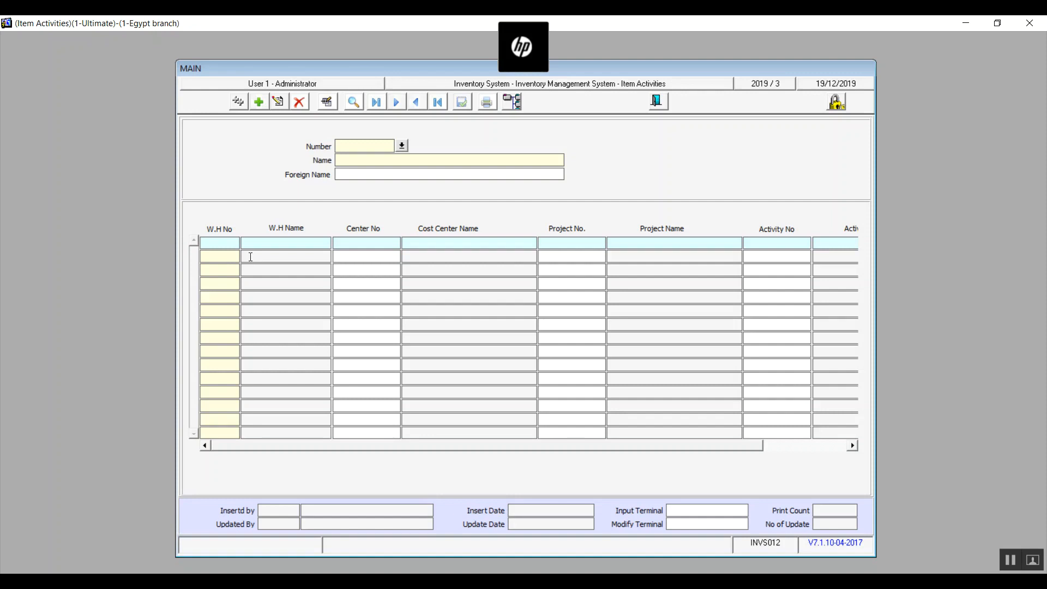
left_click(259, 102)
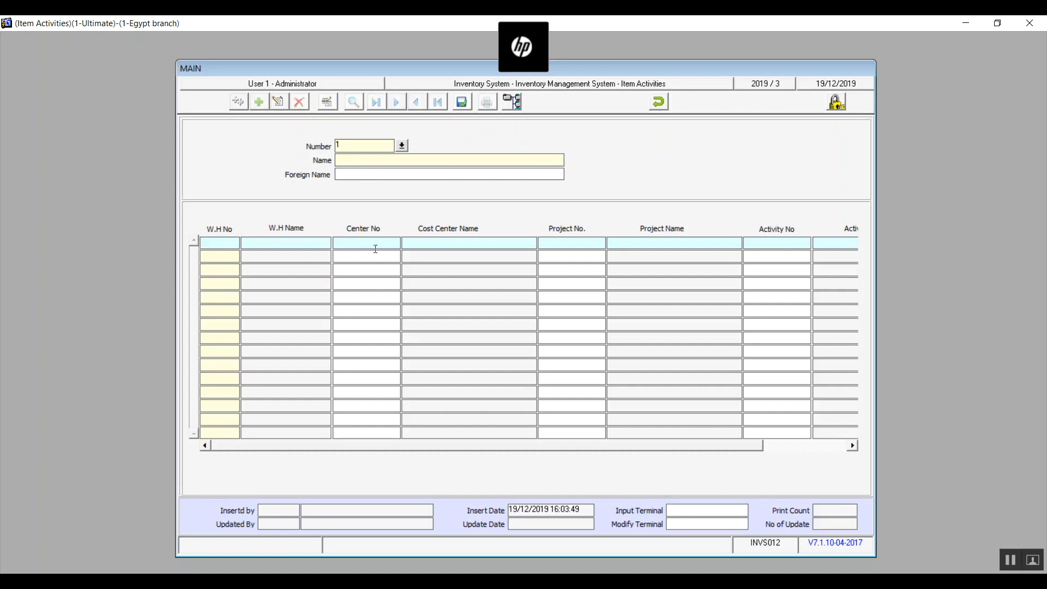
left_click(356, 159)
left_click(659, 103)
left_click(508, 342)
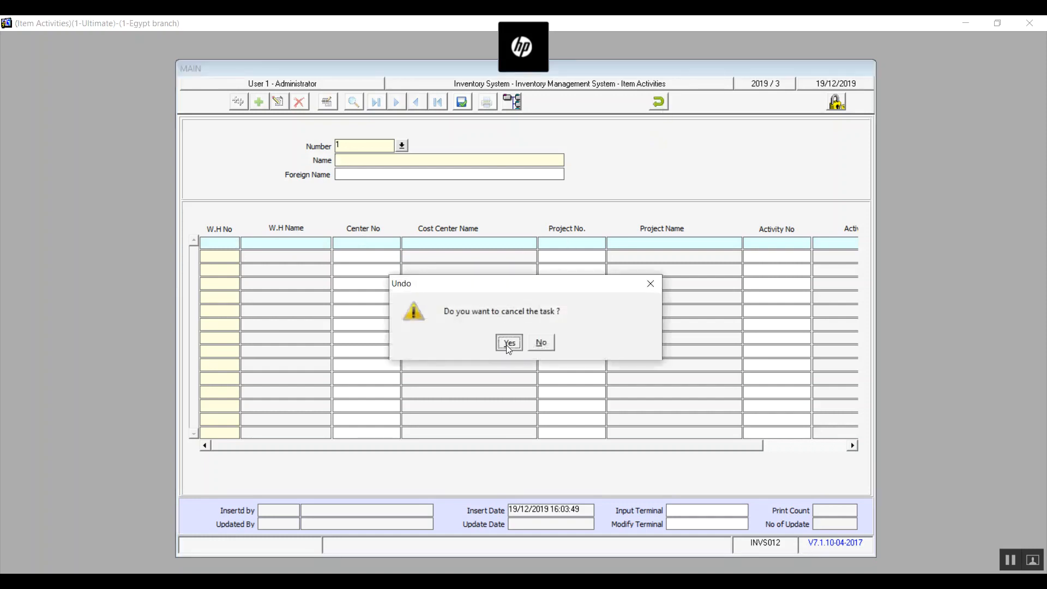
left_click(656, 102)
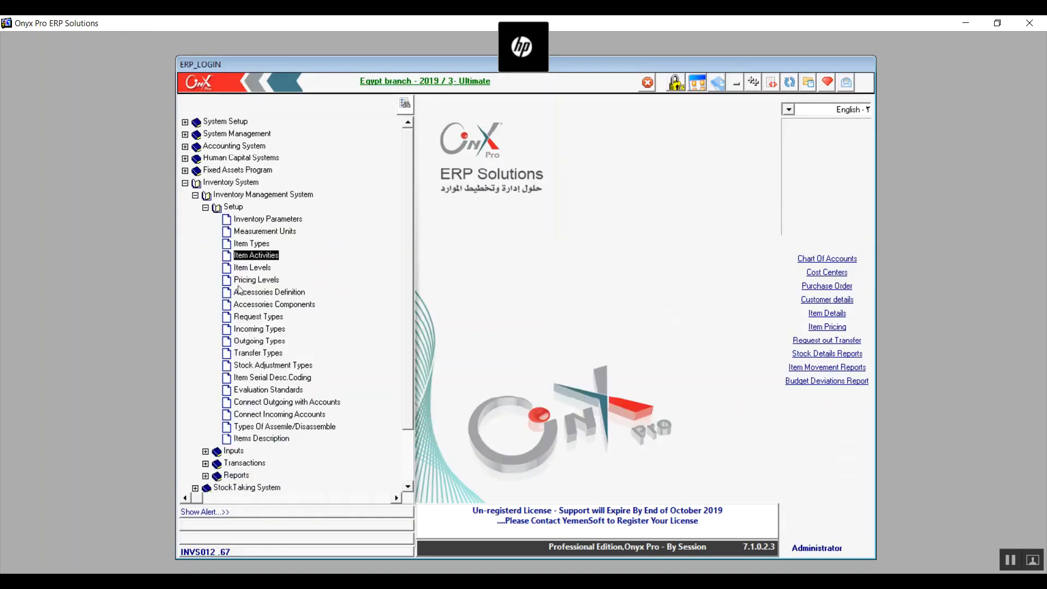
Open Item Levels and start a new record named Very Good, with foreign name Very Good and degree value 8.
left_click(258, 268)
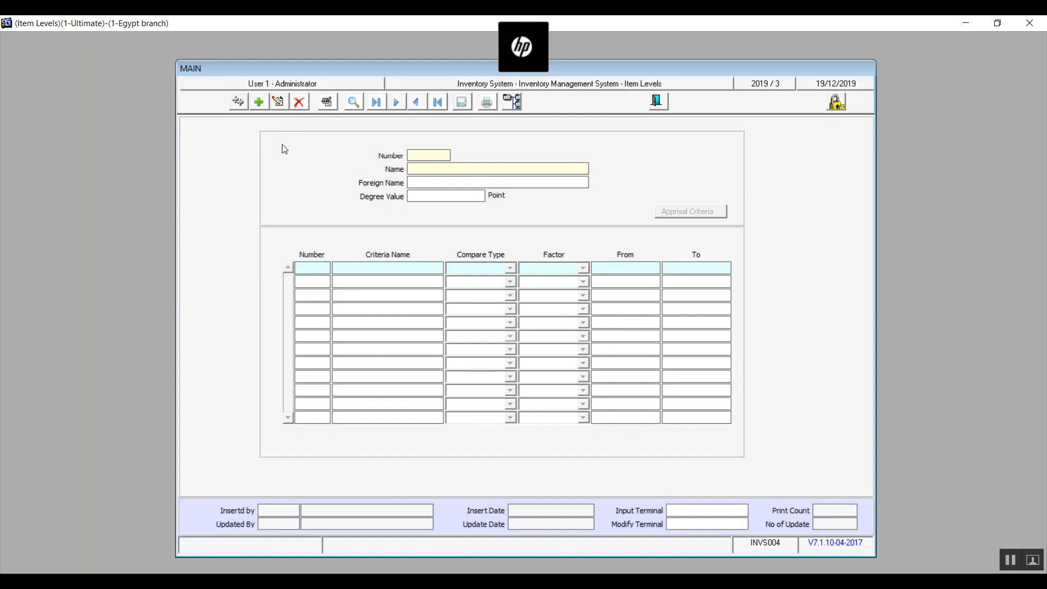
left_click(261, 106)
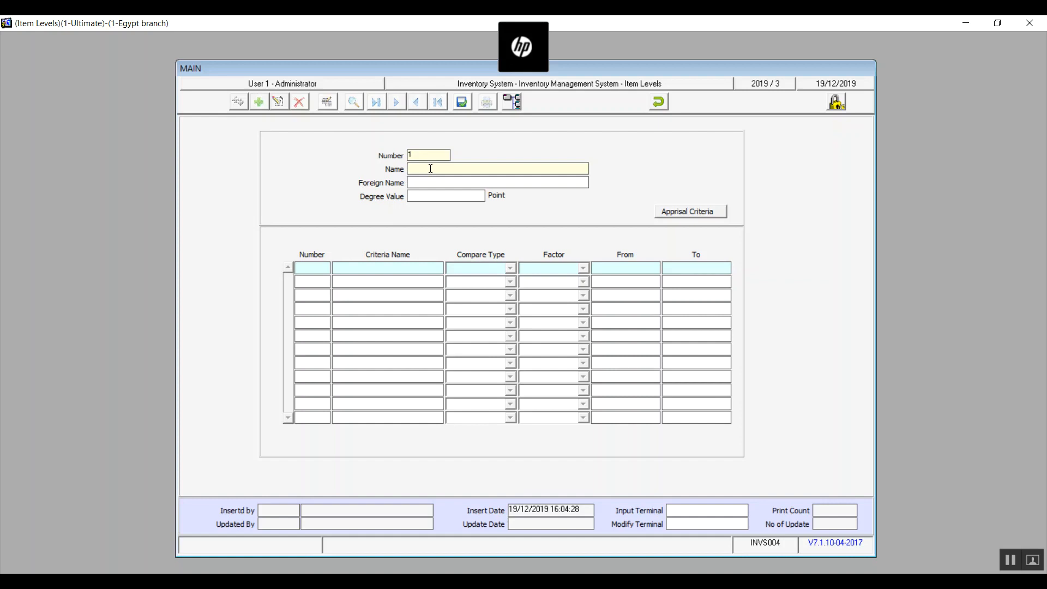
type("Very Good")
left_click_drag(444, 167, 407, 168)
key("ctrl+c")
left_click(425, 183)
key("ctrl+v")
left_click(434, 199)
type("8")
Load the appraisal criteria and set Turn Over Ratio to compare by Percent, from 80 to 90.
left_click(711, 216)
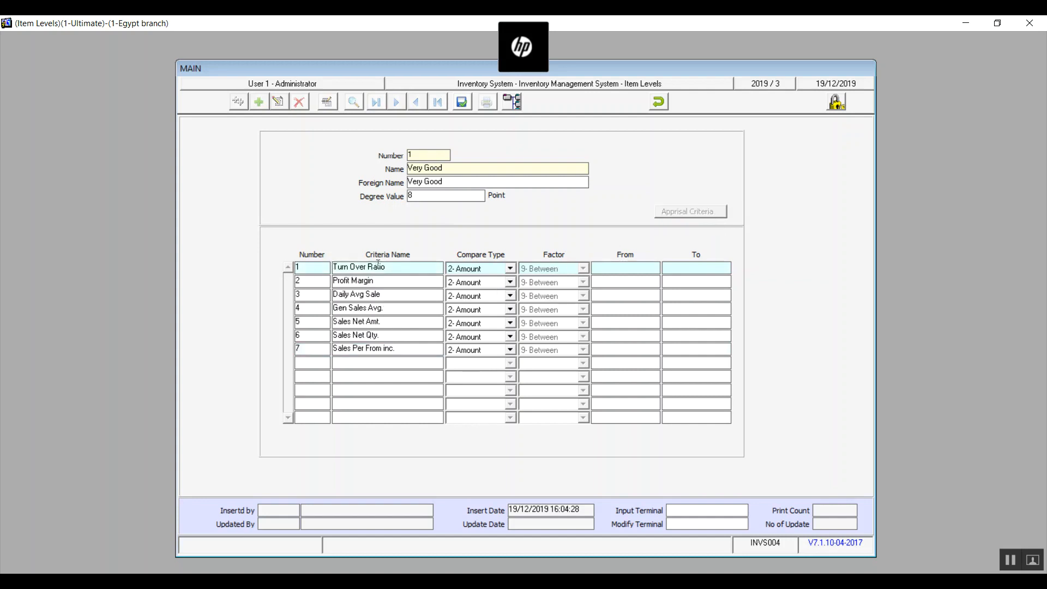
left_click(510, 268)
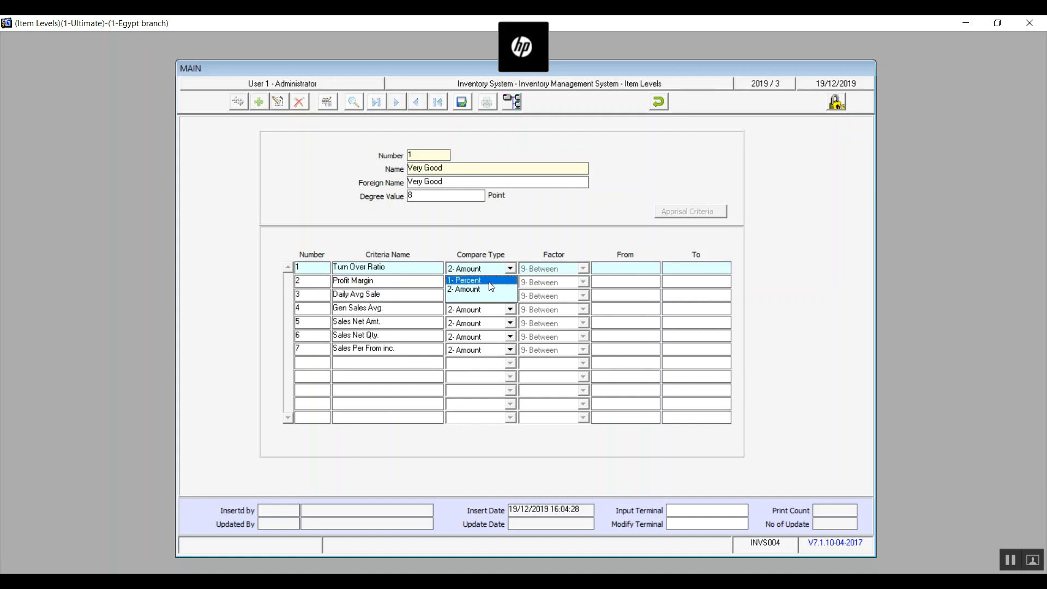
left_click(489, 282)
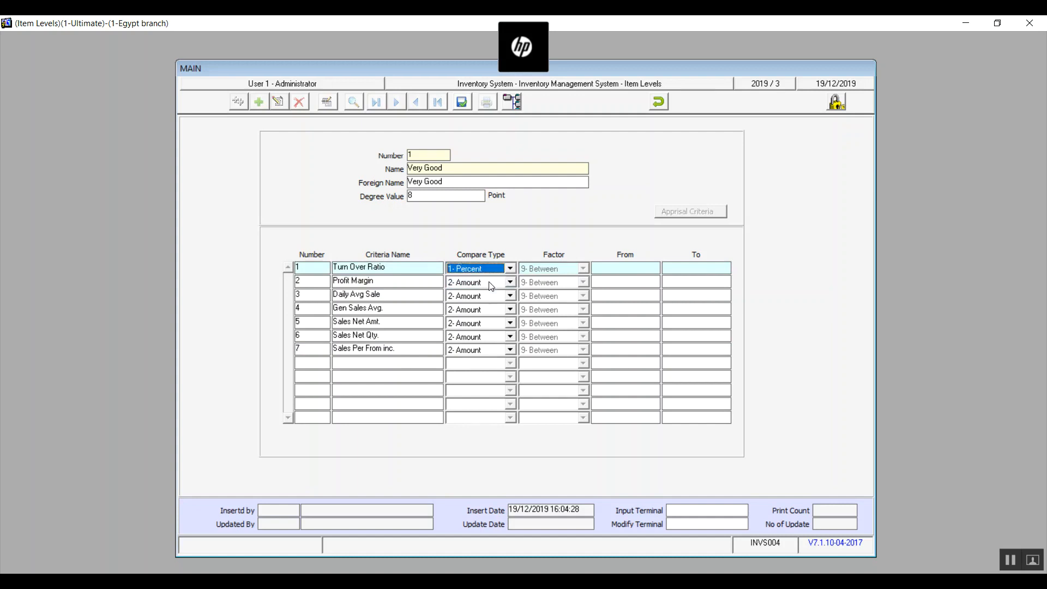
left_click(608, 268)
type("80")
key("Tab")
type("90")
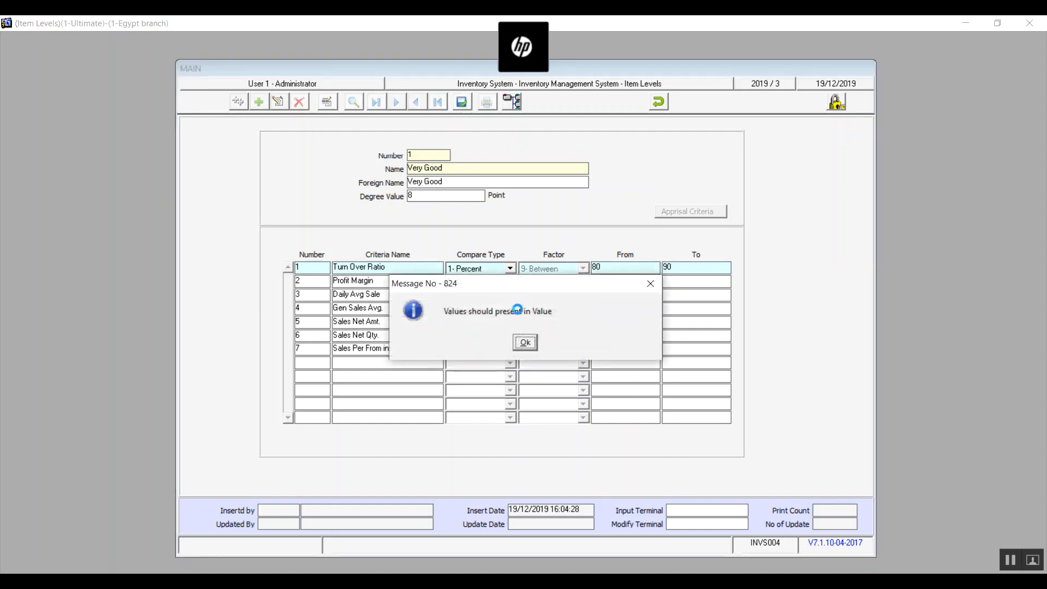
left_click(524, 342)
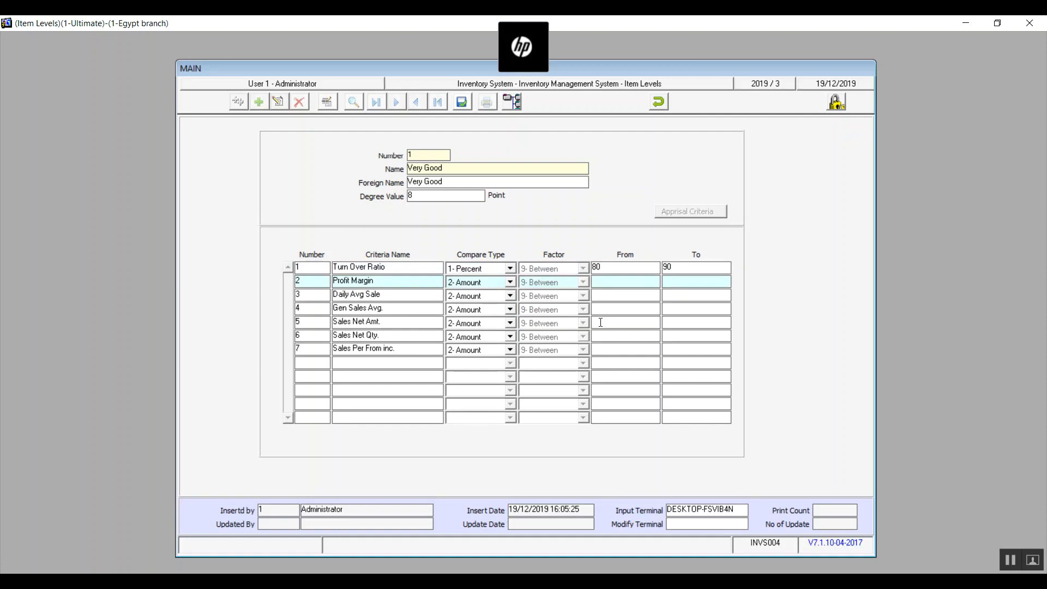
Change the Turn Over Ratio range to 8 through 9 and try to save the level.
left_click(616, 270)
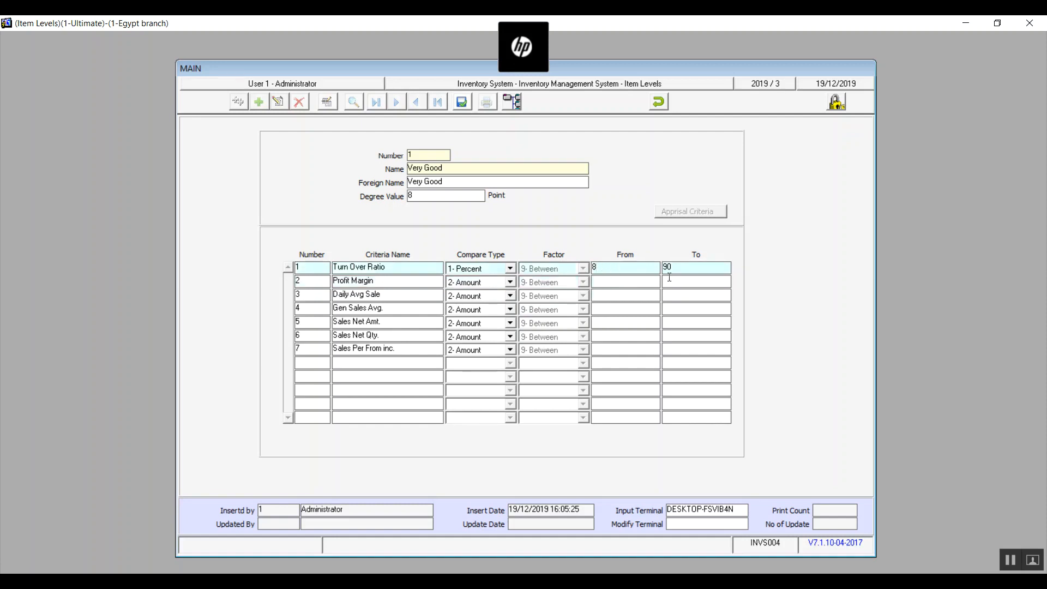
key("BackSpace")
left_click(466, 107)
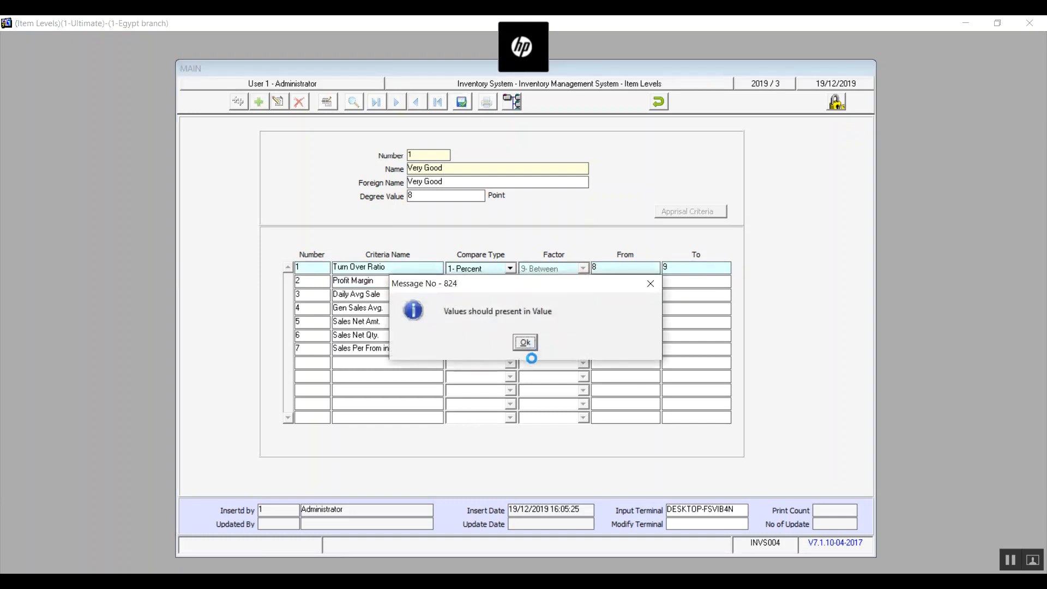
left_click(526, 342)
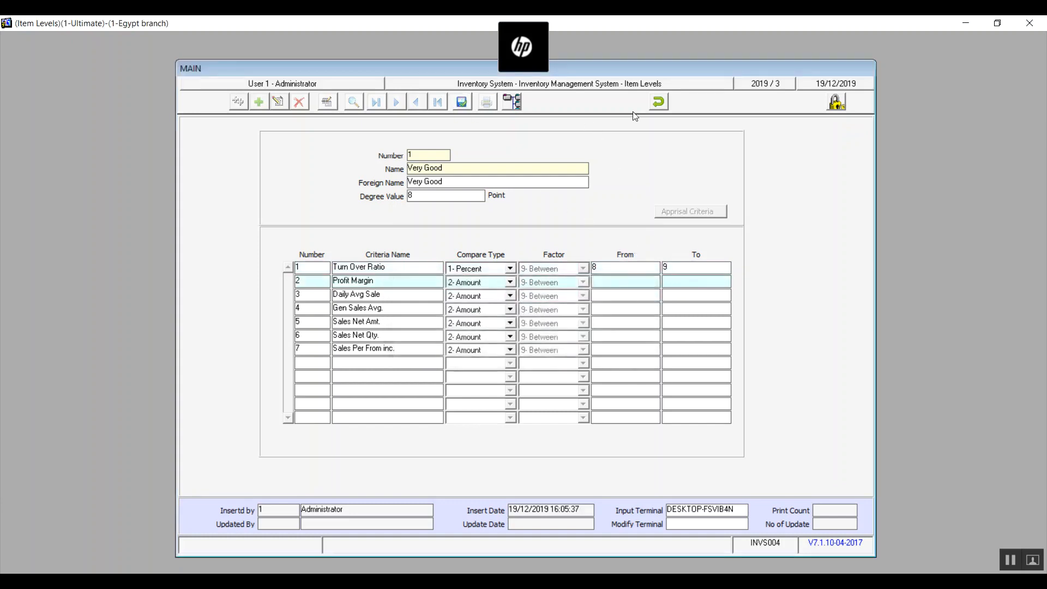
Discard the Very Good level and another blank new record, and close the Item Levels screen.
left_click(659, 101)
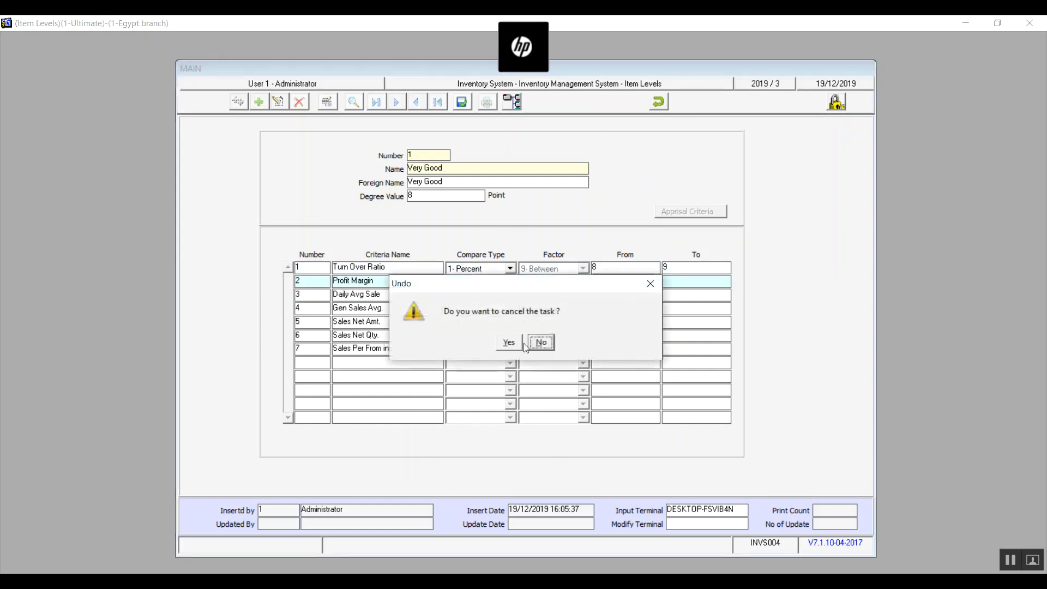
left_click(509, 342)
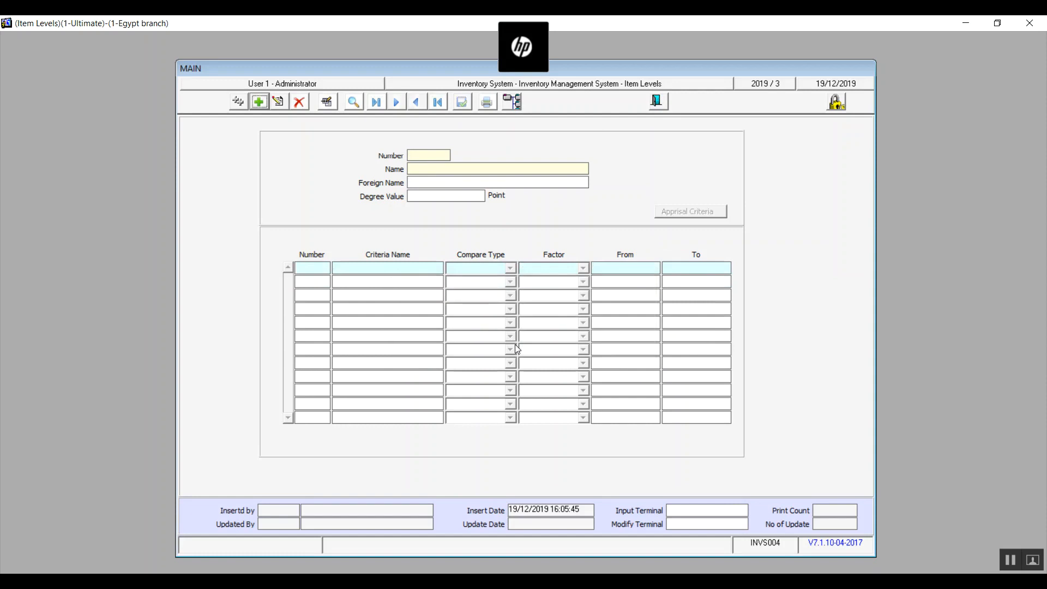
left_click(257, 103)
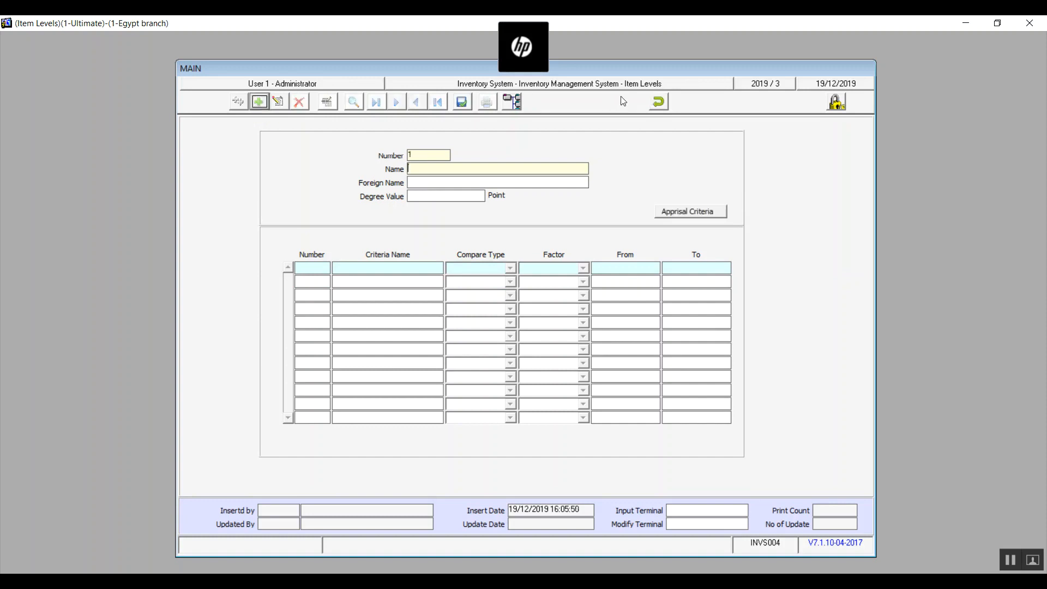
left_click(656, 100)
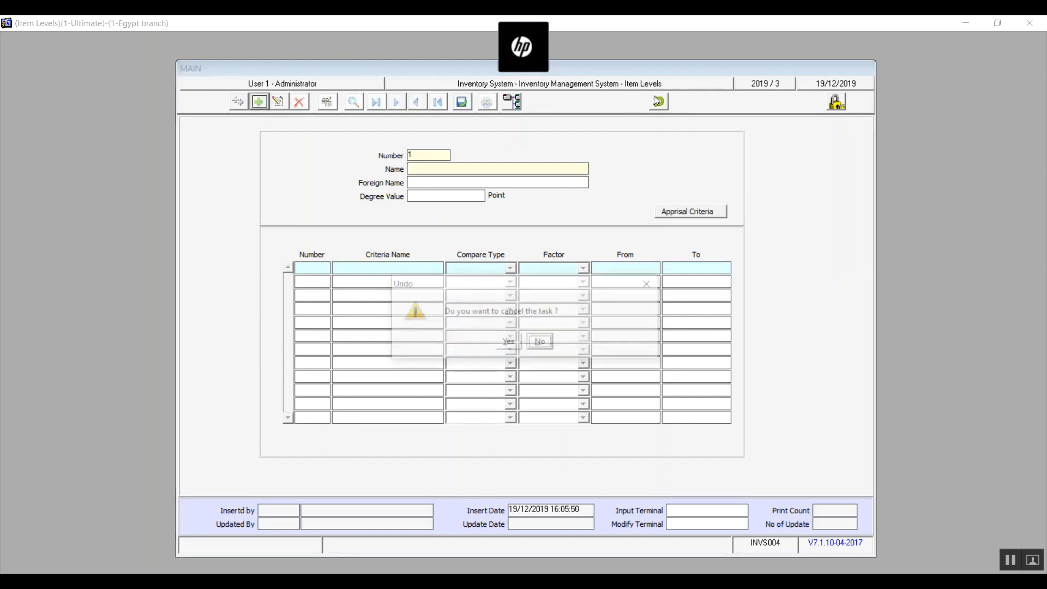
left_click(507, 343)
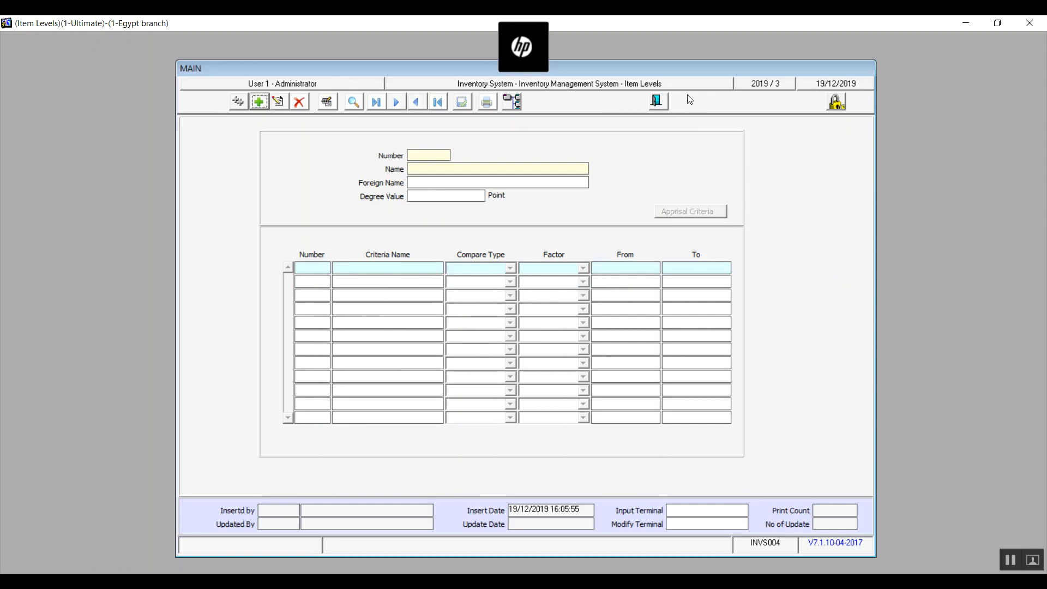
left_click(664, 100)
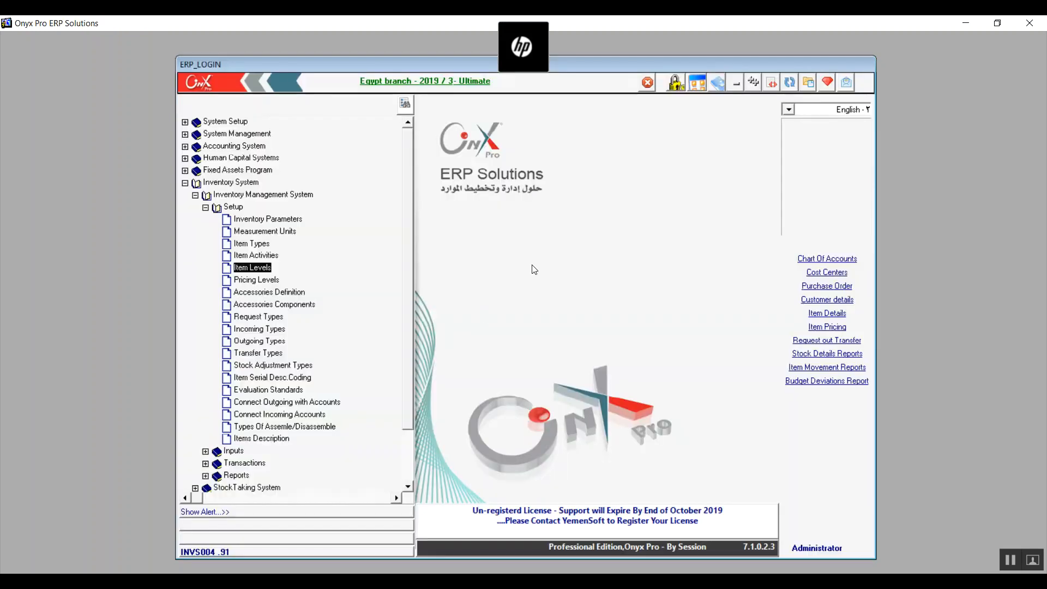
Open Evaluation Standards for editing and deactivate the Turn Over Ratio and Profit Margin criteria.
double_click(259, 388)
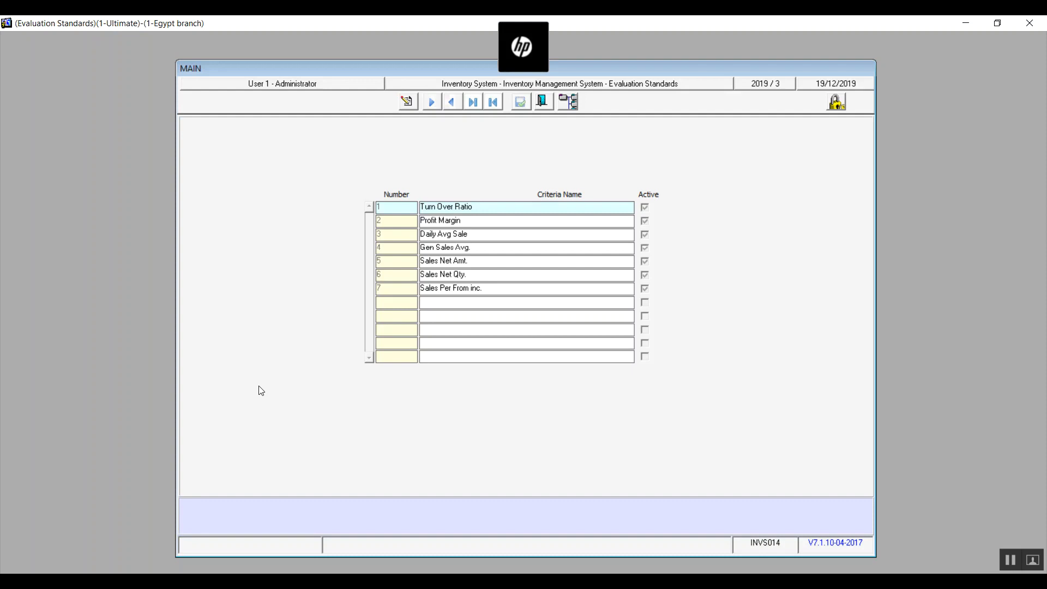
left_click(406, 102)
left_click(645, 208)
left_click(645, 221)
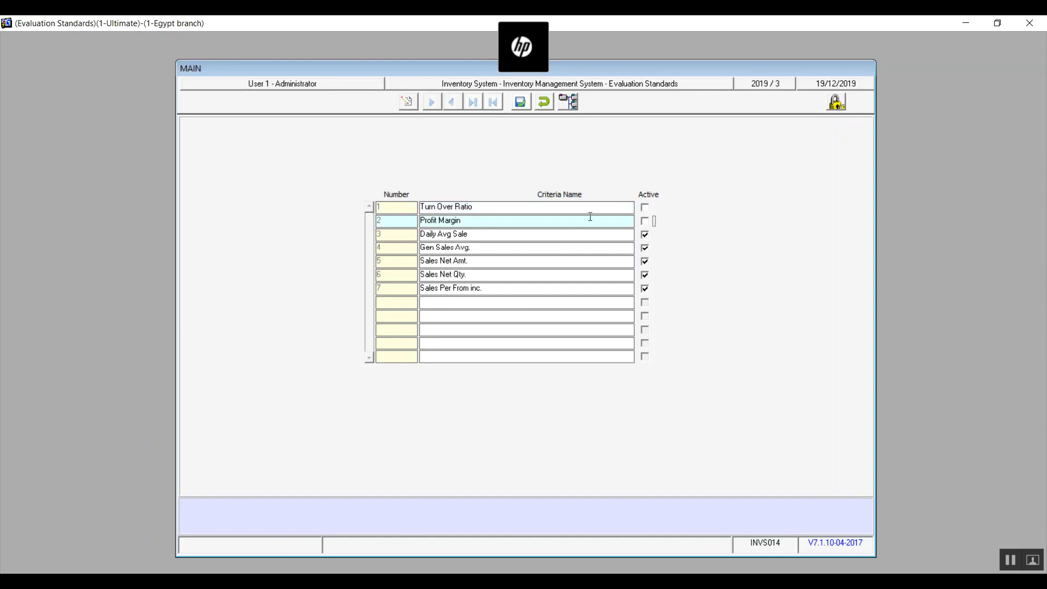
Try to edit the Profit Margin name and to enter a new criterion in the first empty row.
double_click(482, 219)
left_click(513, 301)
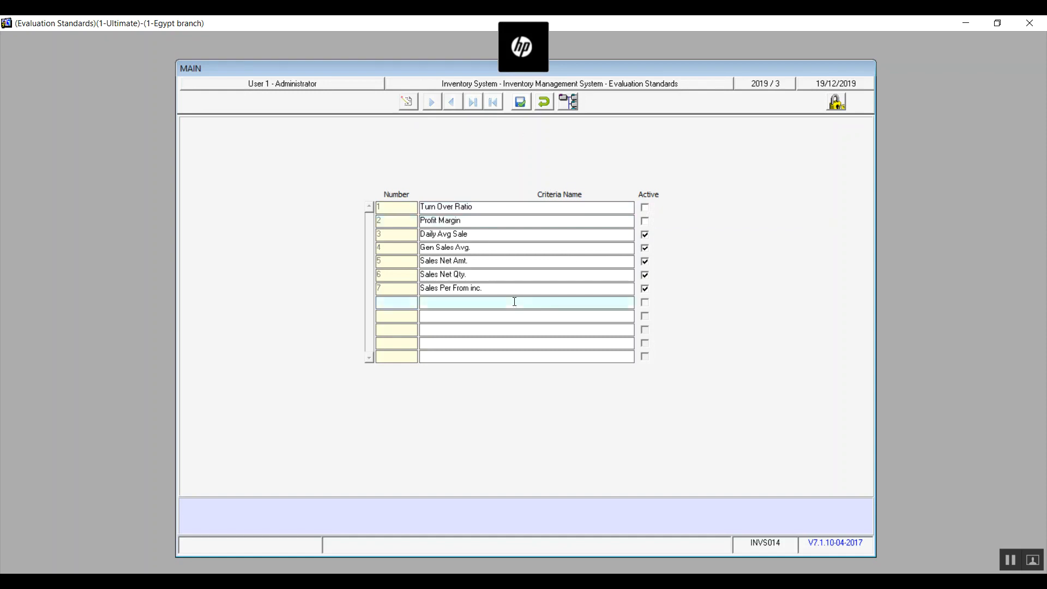
key("space")
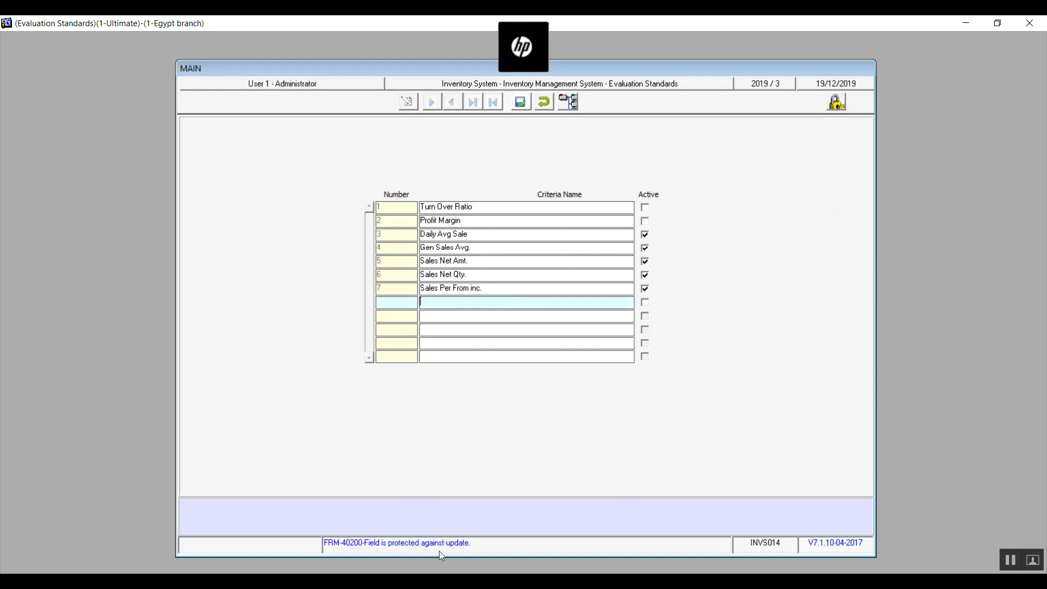
Cancel the Evaluation Standards changes and return to the main system tree with Inventory System collapsed.
left_click(548, 101)
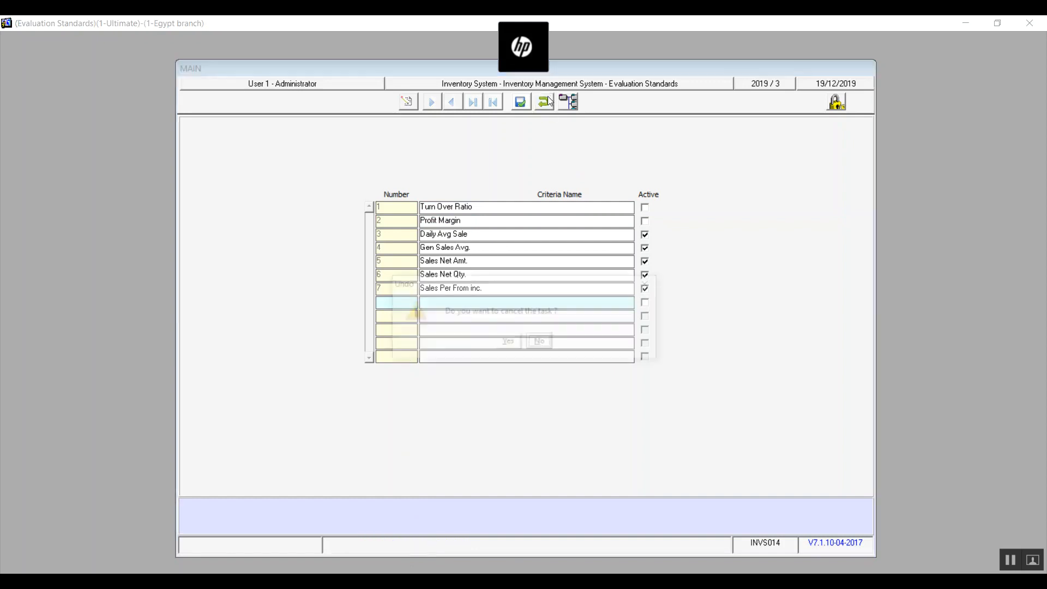
left_click(513, 340)
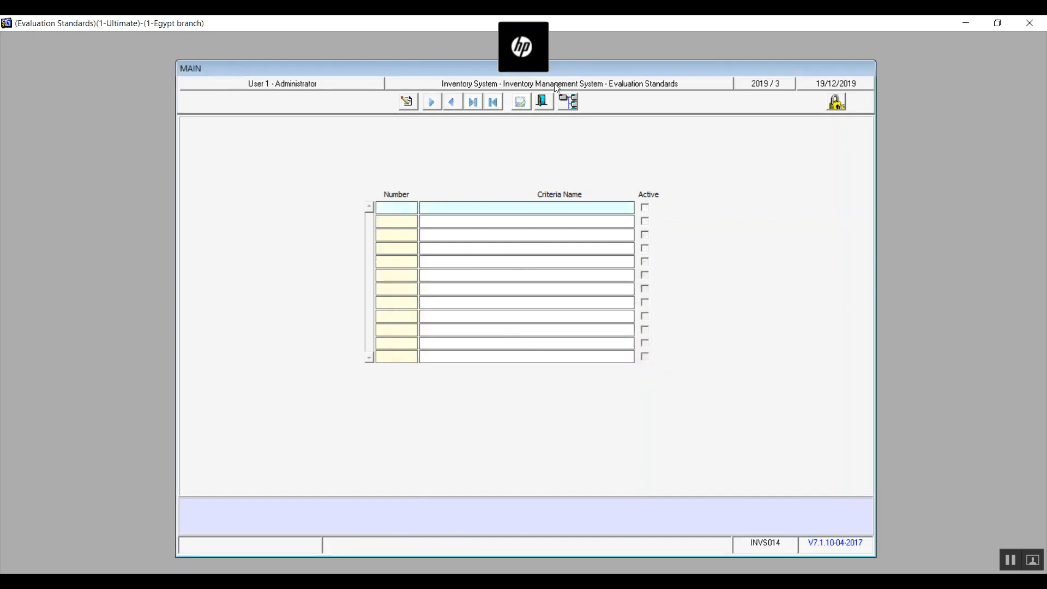
left_click(541, 102)
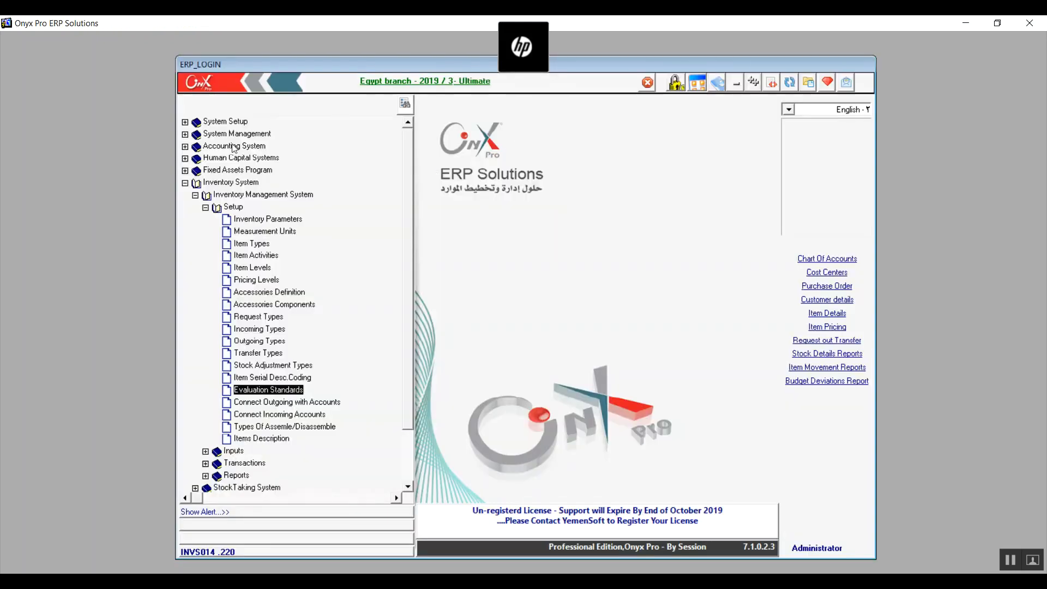
left_click(185, 183)
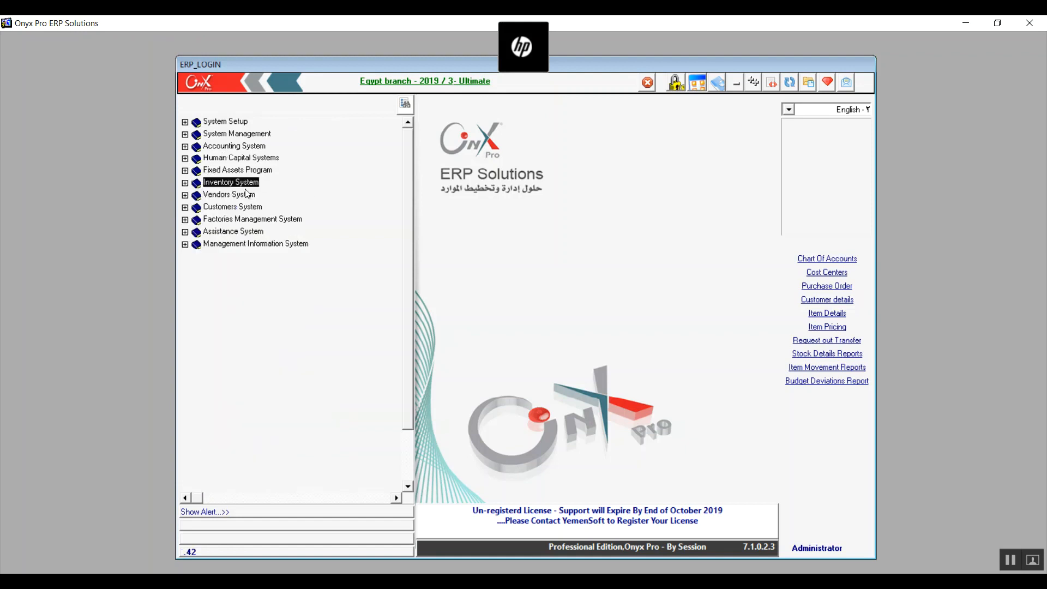